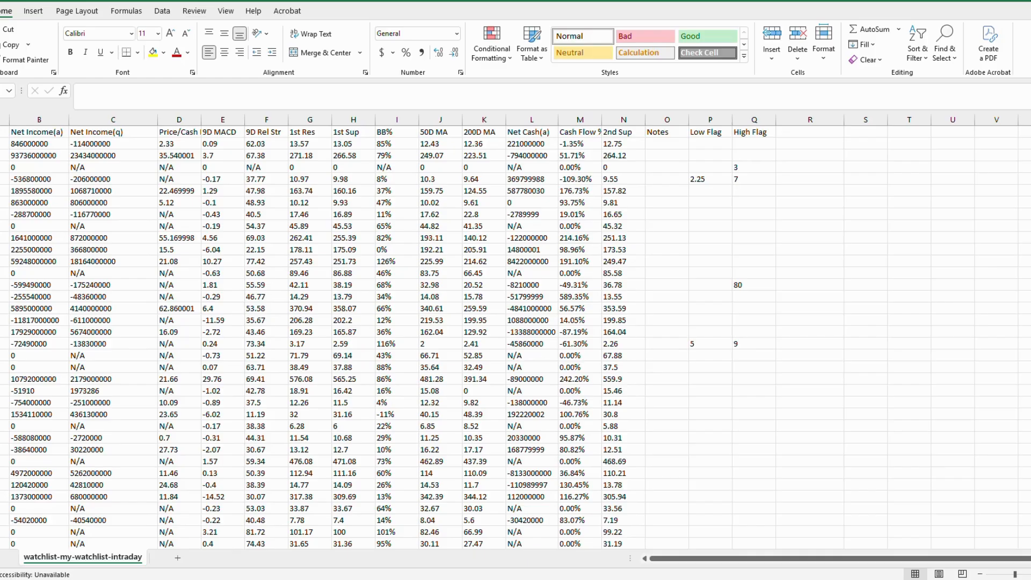
Examine the Symbol column and the High Flag column in the watchlist-my-watchlist-intraday workbook.
{"action": "left_click", "coordinate": [809, 167]}
{"action": "left_click", "coordinate": [4, 119]}
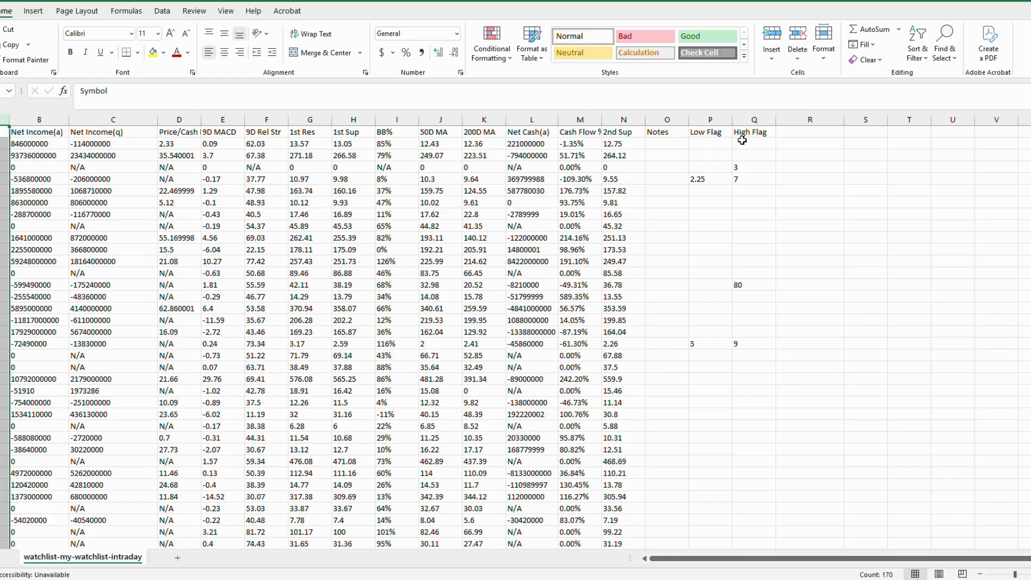
{"action": "left_click", "coordinate": [754, 119]}
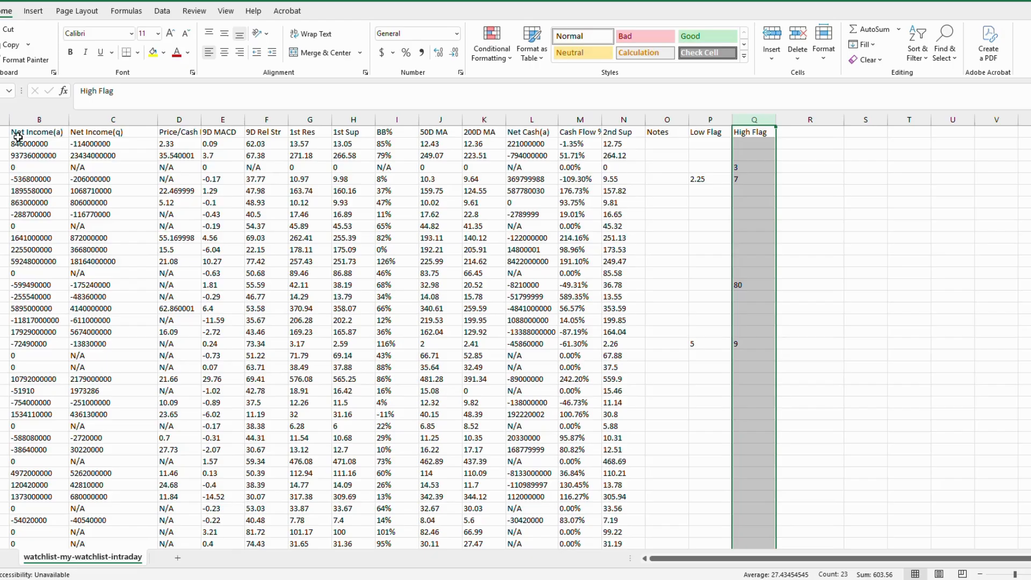
{"action": "left_click", "coordinate": [4, 119]}
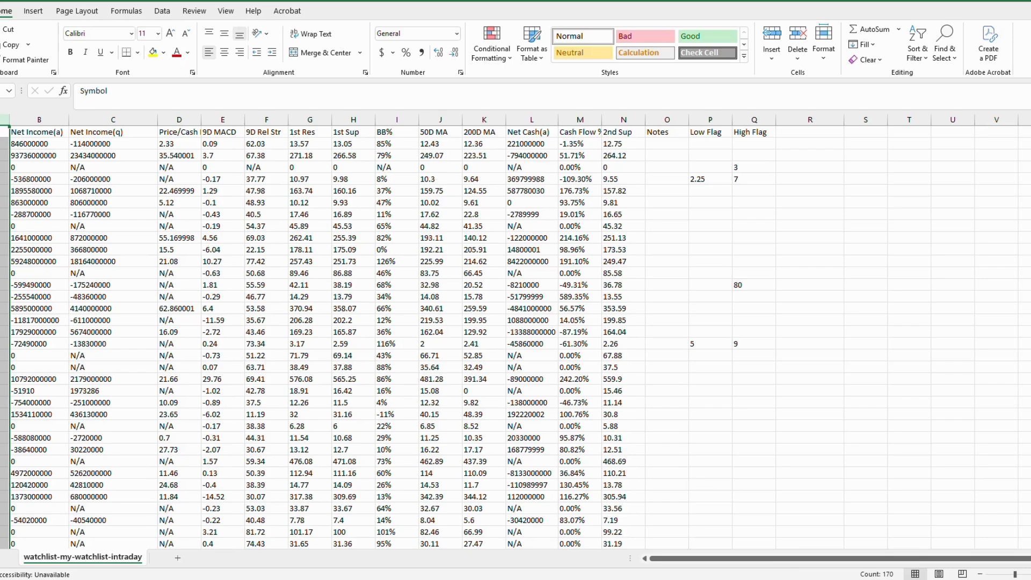
{"action": "mouse_move", "coordinate": [789, 578]}
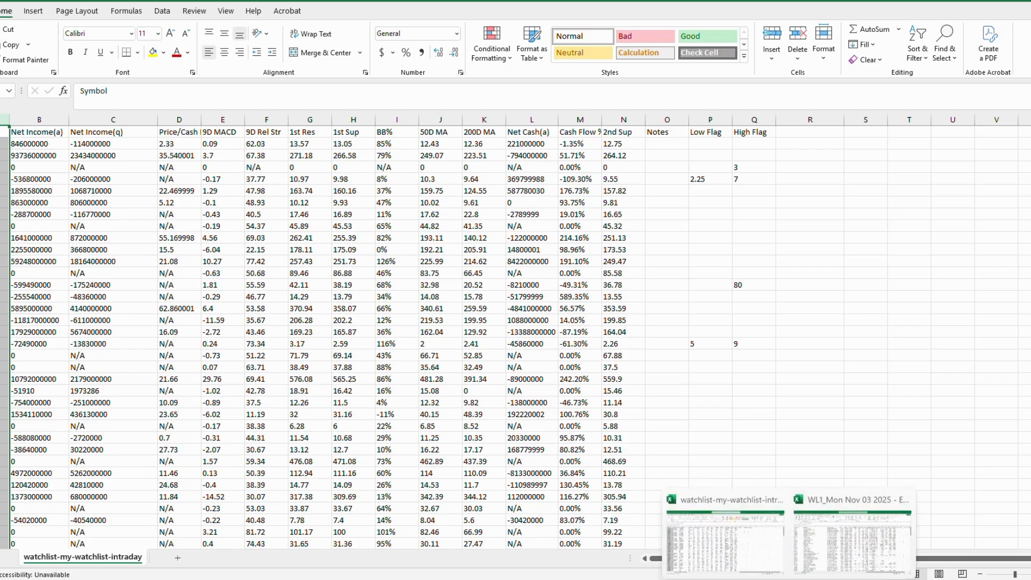
{"action": "left_click", "coordinate": [734, 535]}
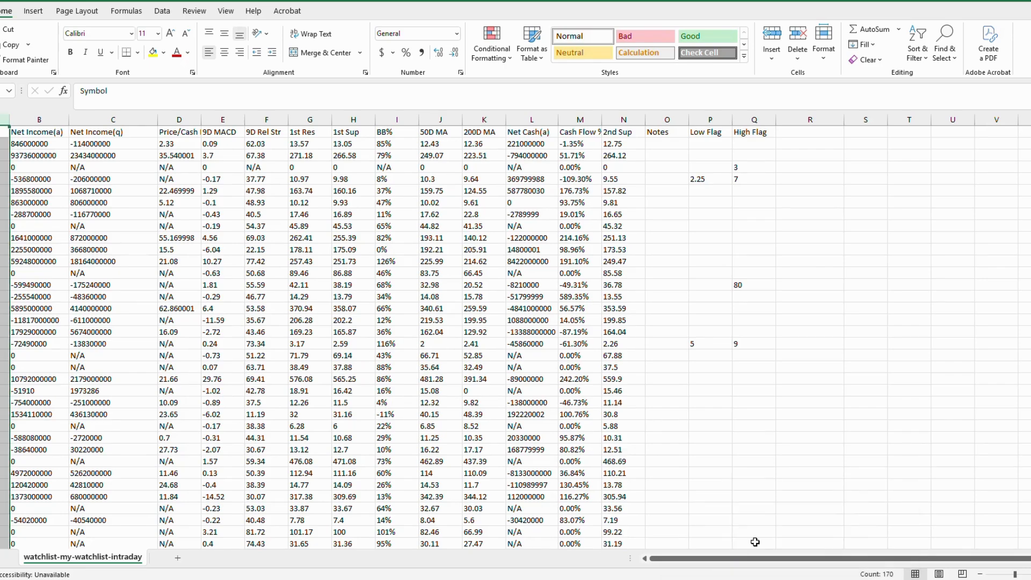
Switch to the WL1_Mon Nov 03 2025 workbook and examine its Symbol and Open columns.
{"action": "mouse_move", "coordinate": [789, 579]}
{"action": "left_click", "coordinate": [835, 544]}
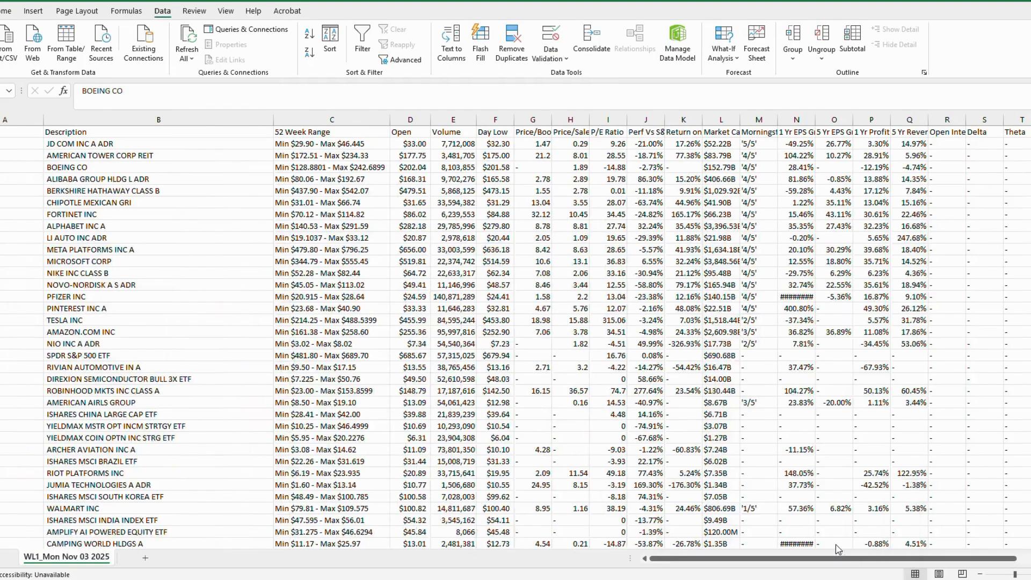
{"action": "left_click", "coordinate": [4, 114]}
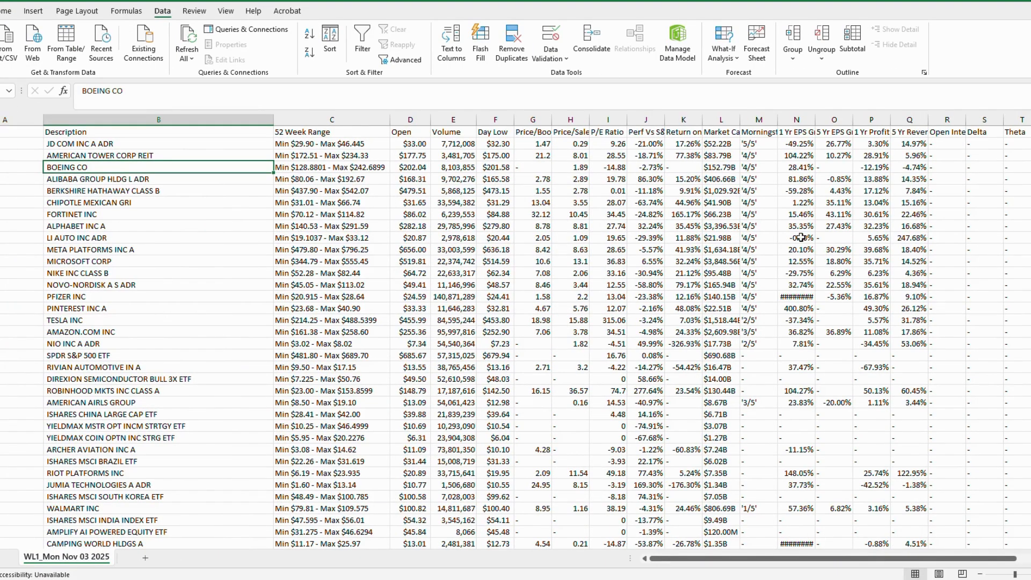
{"action": "left_click", "coordinate": [413, 120]}
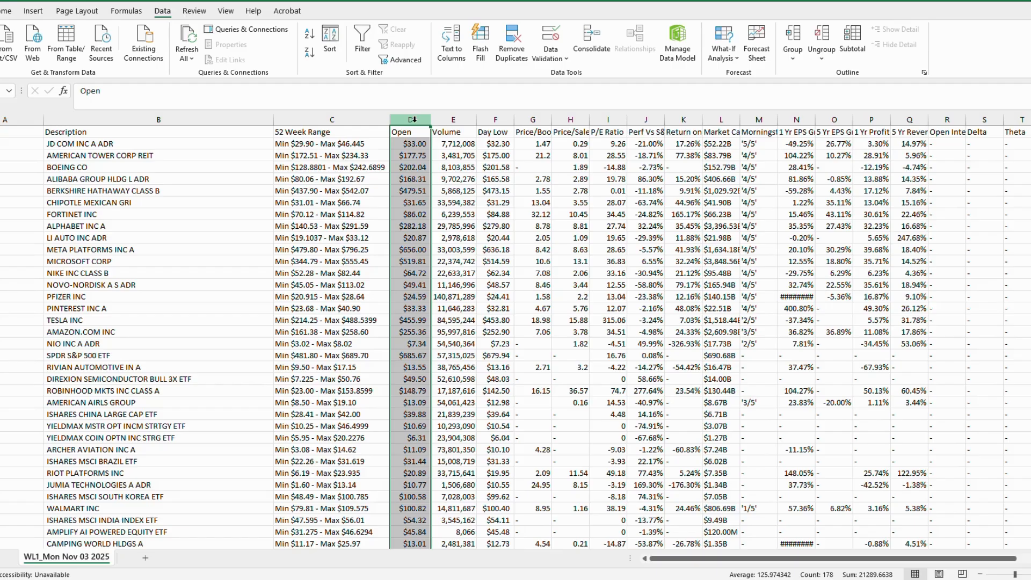
{"action": "left_click", "coordinate": [8, 119]}
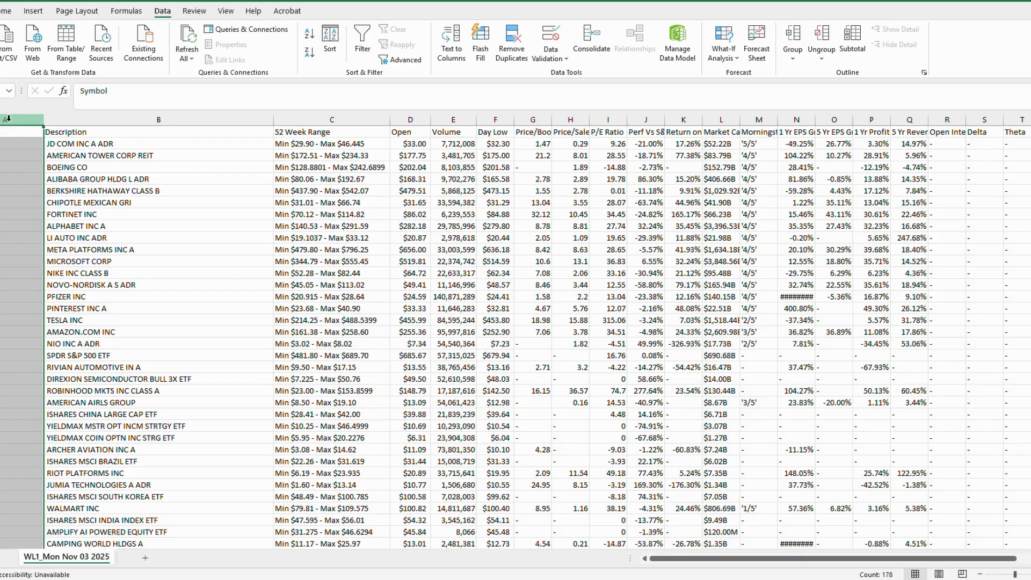
{"action": "left_click", "coordinate": [415, 118]}
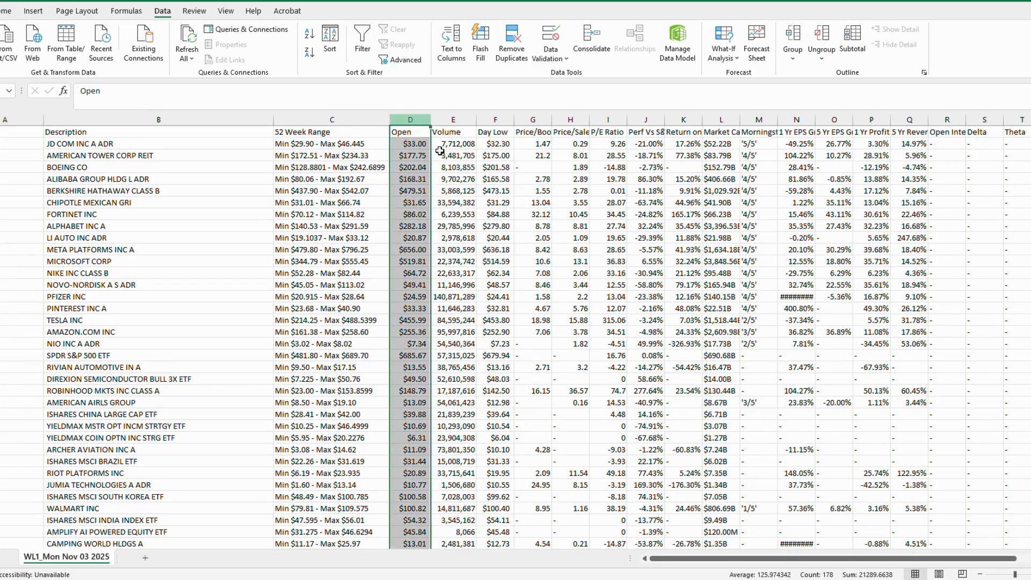
Return to the watchlist-my-watchlist-intraday workbook and enter the label "Workbbok A" in cell T2.
{"action": "left_click", "coordinate": [723, 539]}
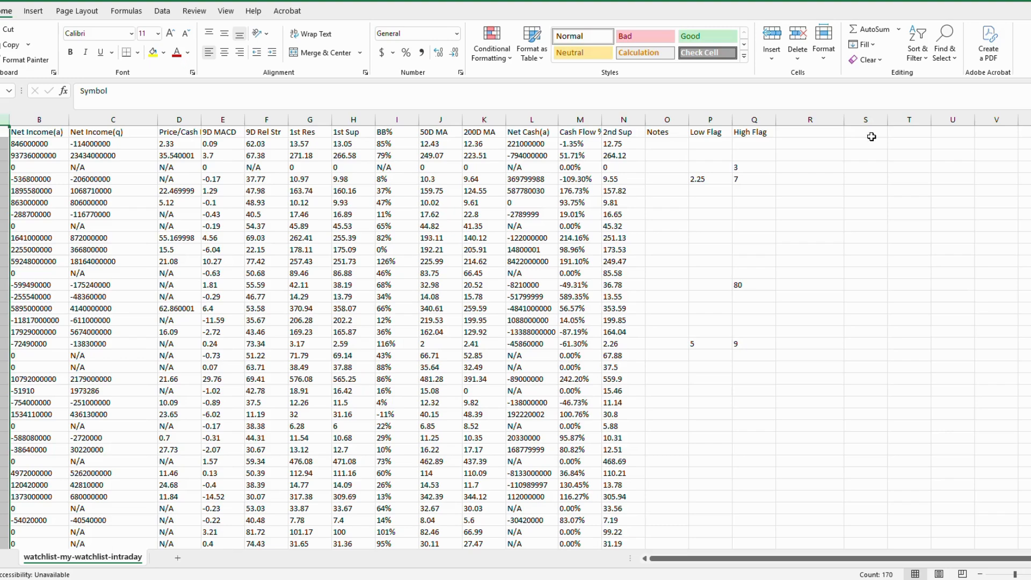
{"action": "left_click", "coordinate": [888, 147]}
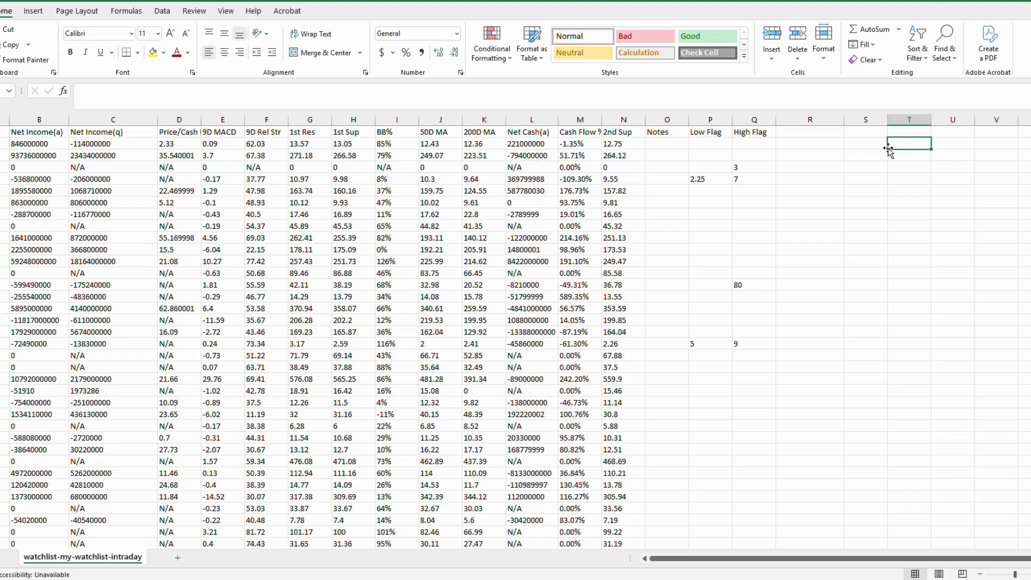
{"action": "double_click", "coordinate": [889, 150]}
{"action": "type", "text": "WrkA"}
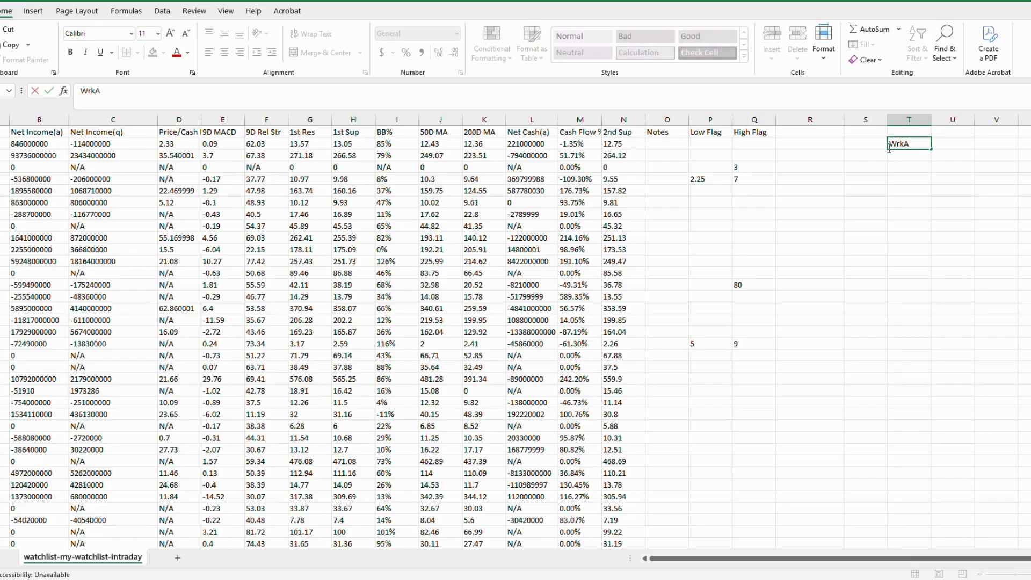
{"action": "key", "text": "BackSpace"}
{"action": "key", "text": "BackSpace"}
{"action": "key", "text": "BackSpace"}
{"action": "type", "text": "ook"}
{"action": "key", "text": "BackSpace"}
{"action": "key", "text": "BackSpace"}
{"action": "type", "text": "rkbbokA"}
{"action": "left_click", "coordinate": [923, 145]}
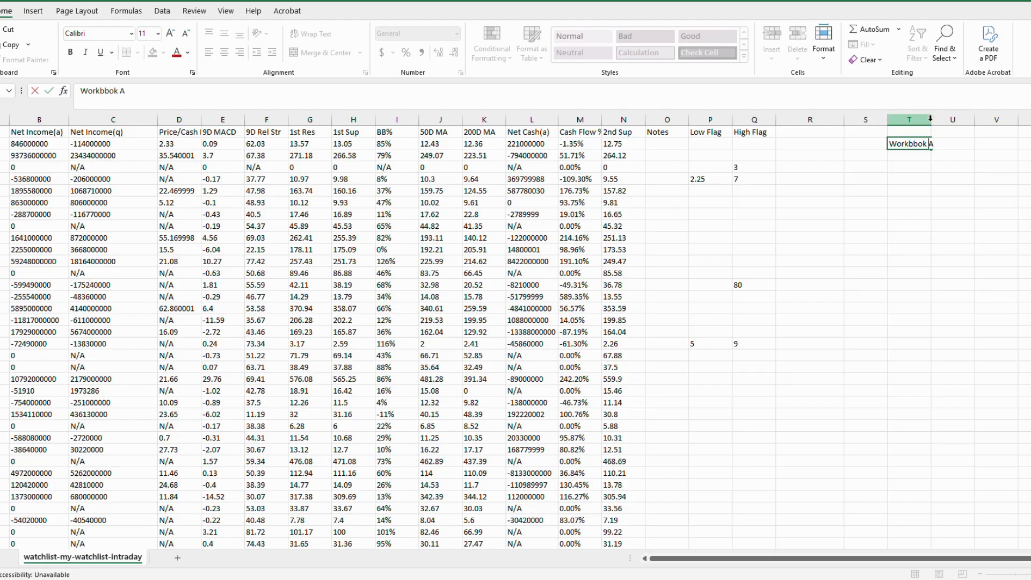
{"action": "left_click", "coordinate": [911, 161]}
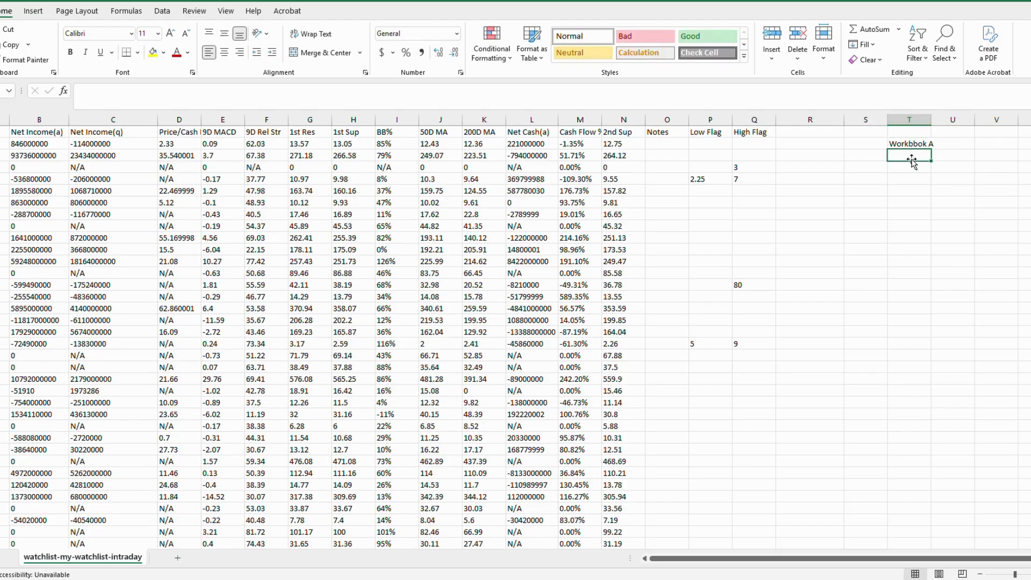
Autofit column T and format the label in T2 as bold red text.
{"action": "double_click", "coordinate": [930, 119]}
{"action": "left_click", "coordinate": [917, 144]}
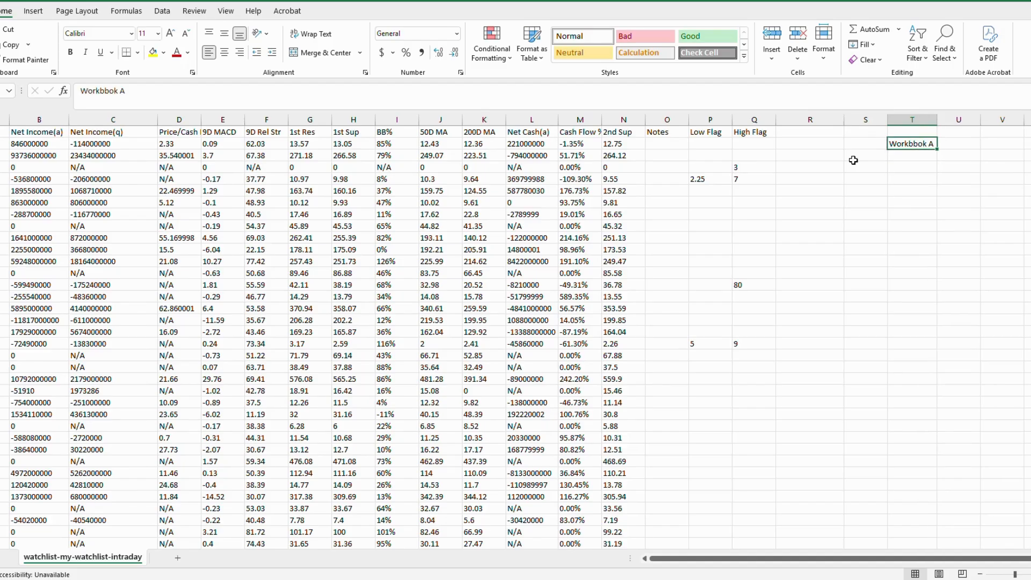
{"action": "left_click", "coordinate": [70, 52]}
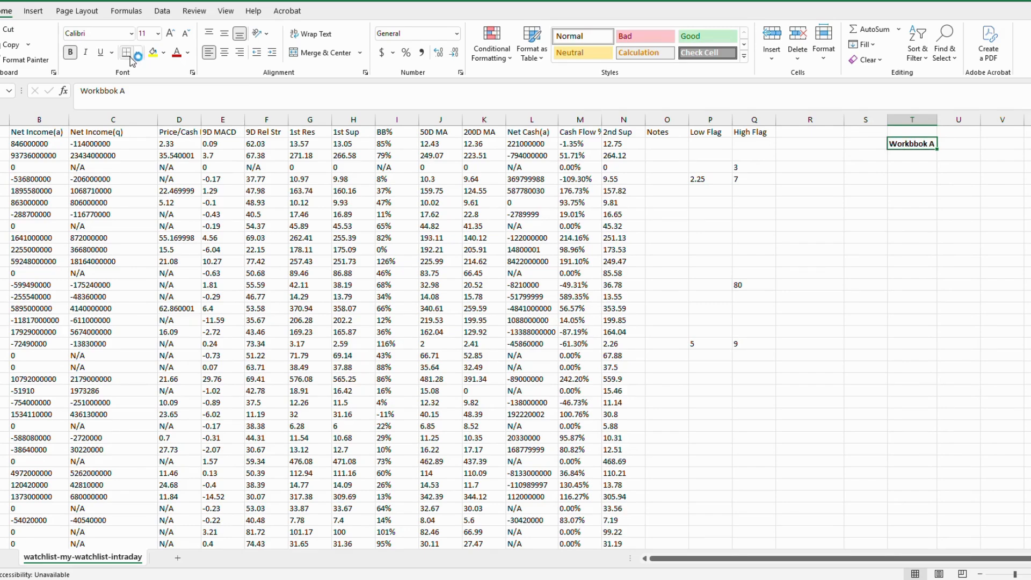
{"action": "left_click", "coordinate": [176, 52]}
In the WL1_Mon Nov 03 2025 workbook, enter the label "wprkbook B" in cell AE3 and autofit column AE.
{"action": "mouse_move", "coordinate": [790, 578]}
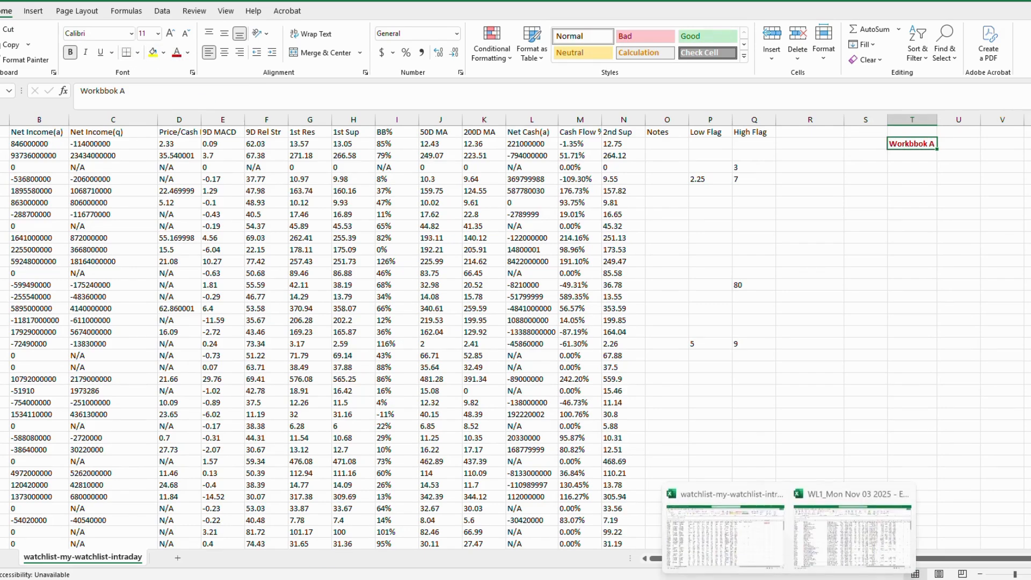
{"action": "left_click", "coordinate": [836, 525]}
{"action": "left_click", "coordinate": [836, 525]}
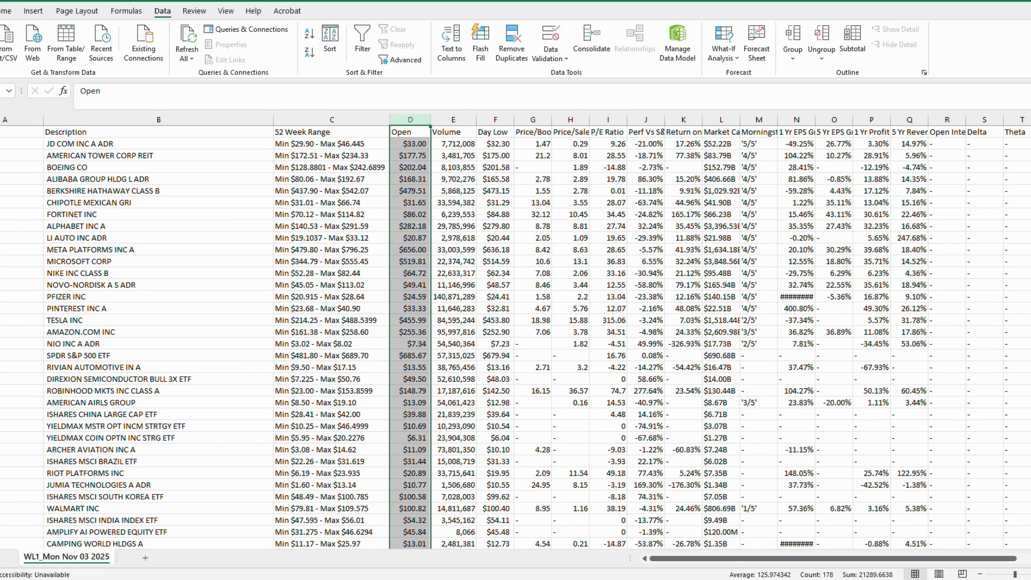
{"action": "scroll", "coordinate": [1019, 203], "scroll_direction": "right", "scroll_amount": 6}
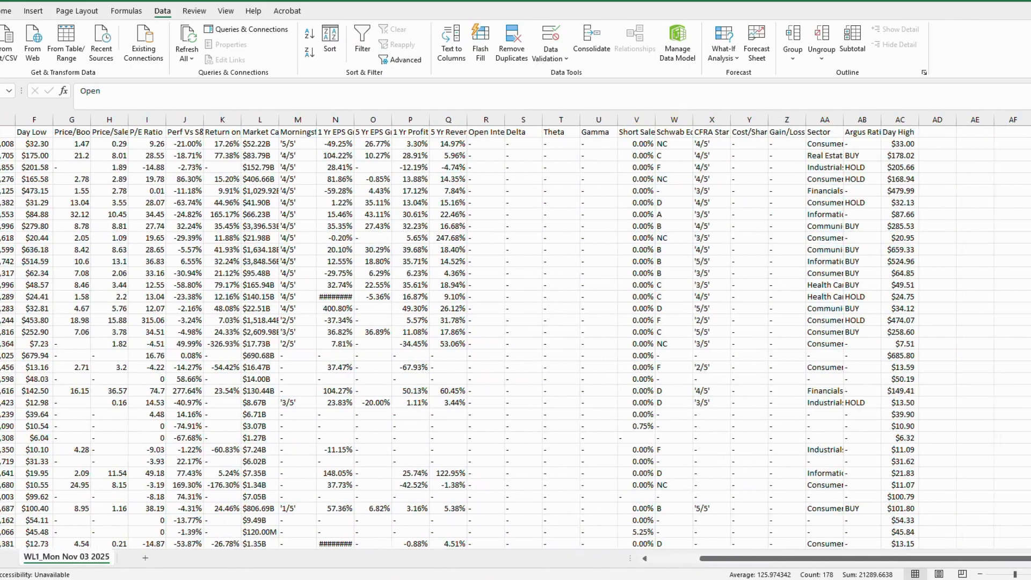
{"action": "left_click", "coordinate": [938, 154]}
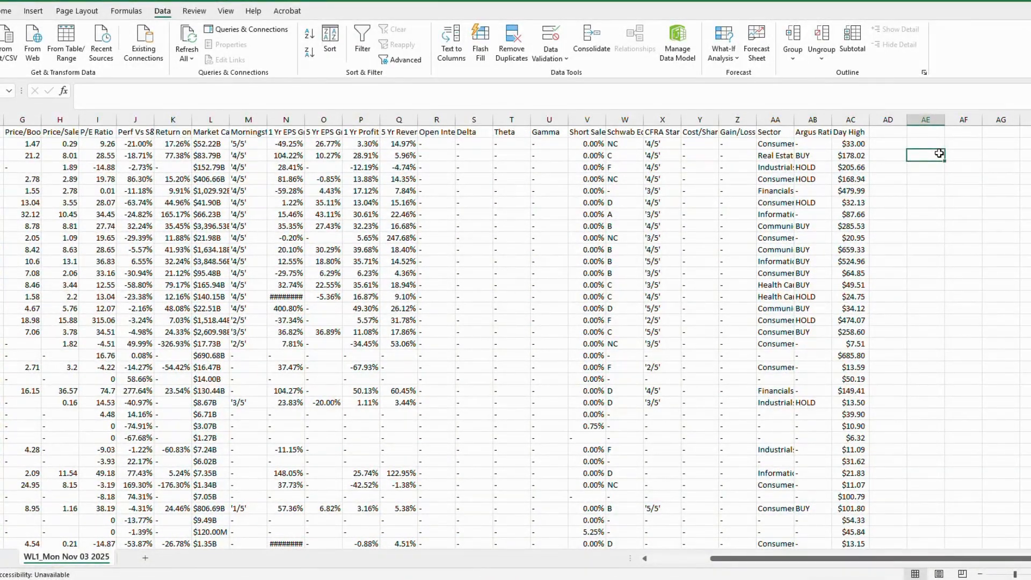
{"action": "type", "text": "wprkbook B"}
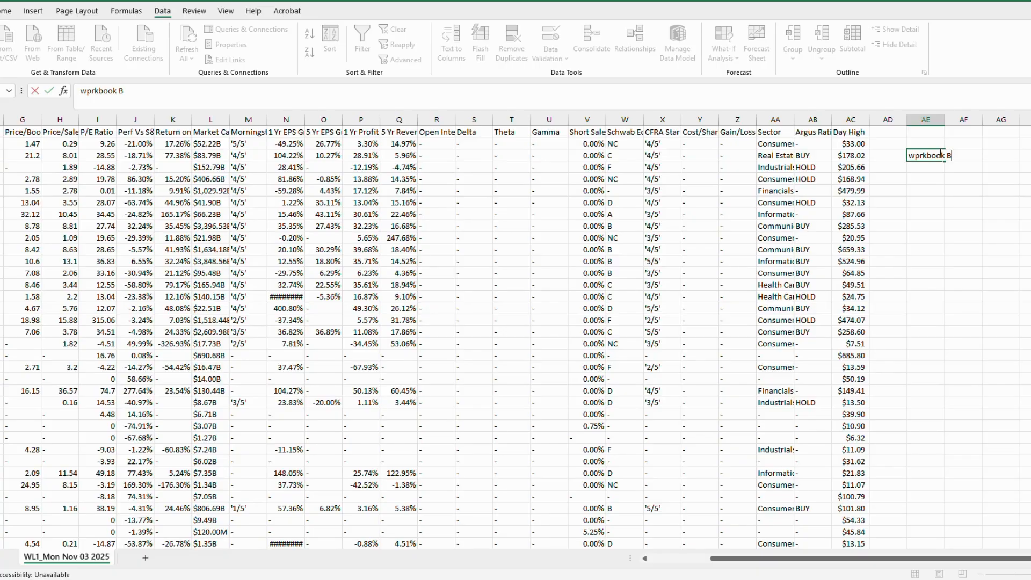
{"action": "left_click", "coordinate": [942, 116]}
{"action": "double_click", "coordinate": [944, 116]}
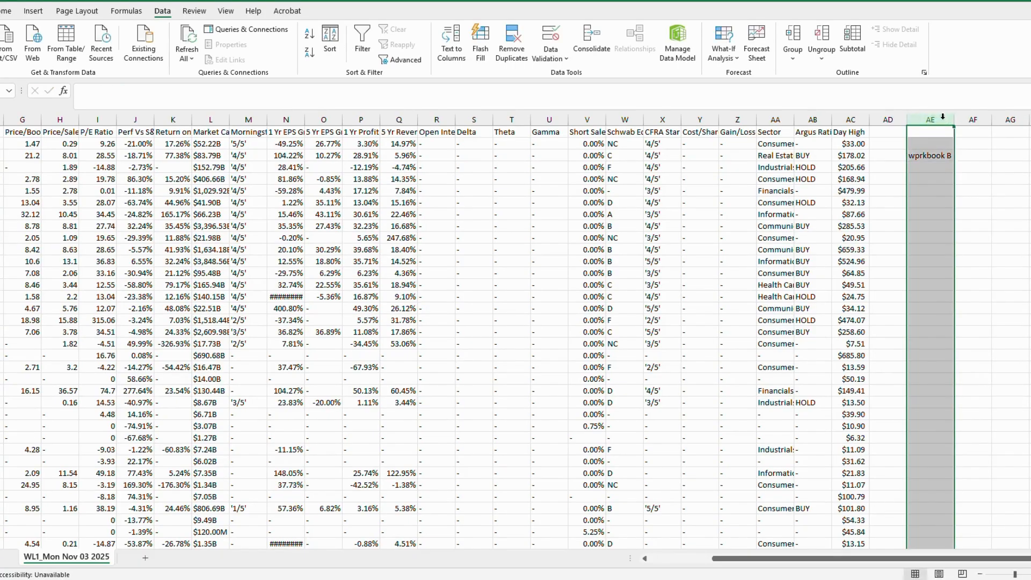
Correct the spelling of the label in cell AE3 to "workbook B".
{"action": "left_click", "coordinate": [932, 156]}
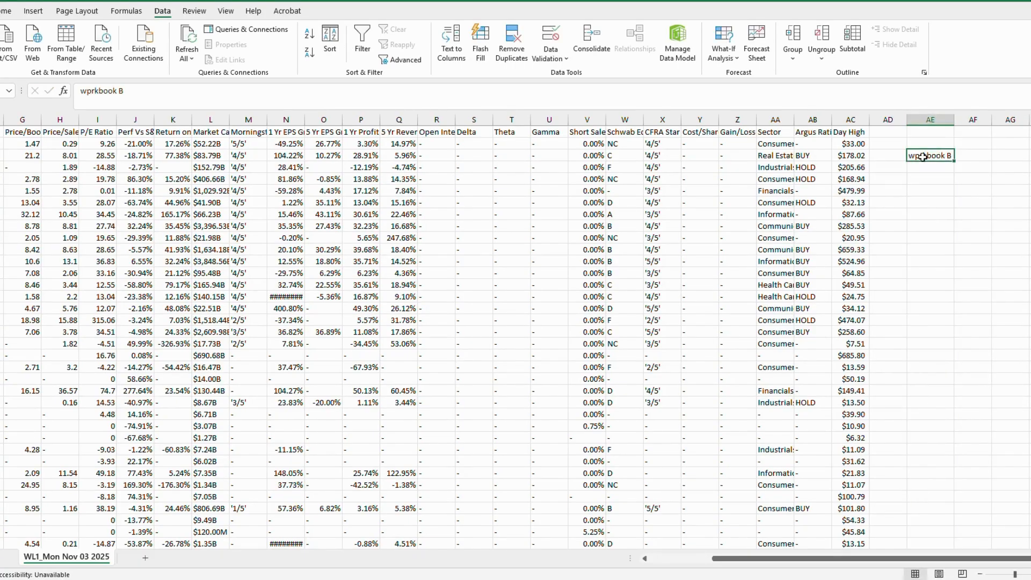
{"action": "double_click", "coordinate": [923, 156]}
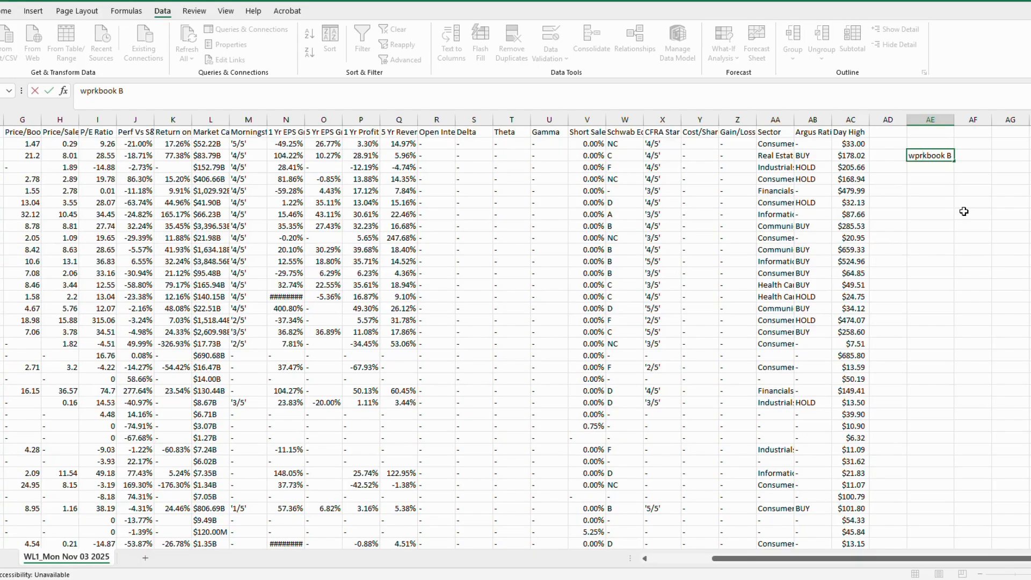
{"action": "key", "text": "Left"}
{"action": "key", "text": "Left"}
{"action": "key", "text": "Delete"}
{"action": "type", "text": "0"}
{"action": "key", "text": "BackSpace"}
{"action": "type", "text": "o"}
{"action": "left_click", "coordinate": [940, 174]}
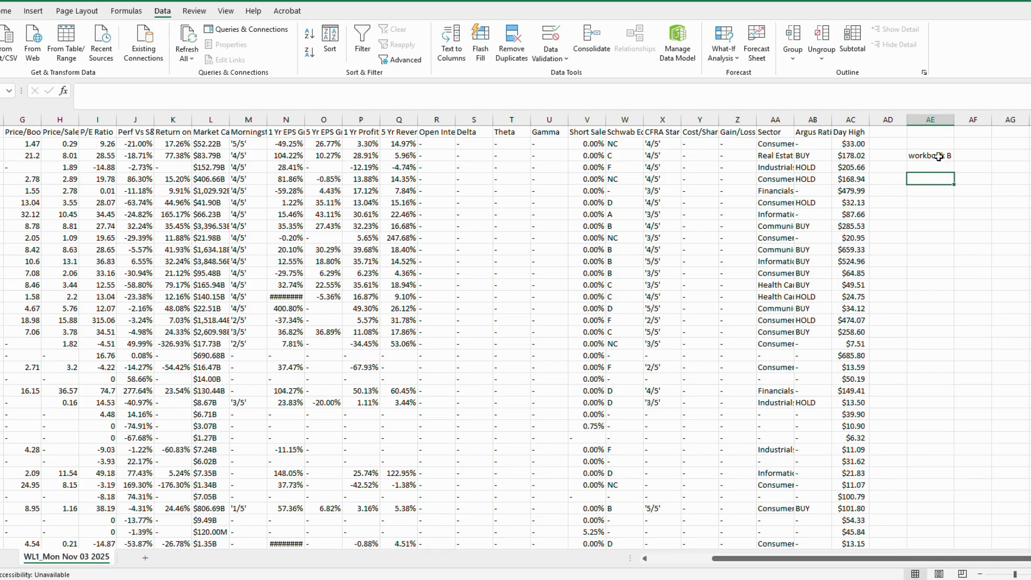
Format the label in cell AE3 as bold red text.
{"action": "left_click", "coordinate": [939, 156]}
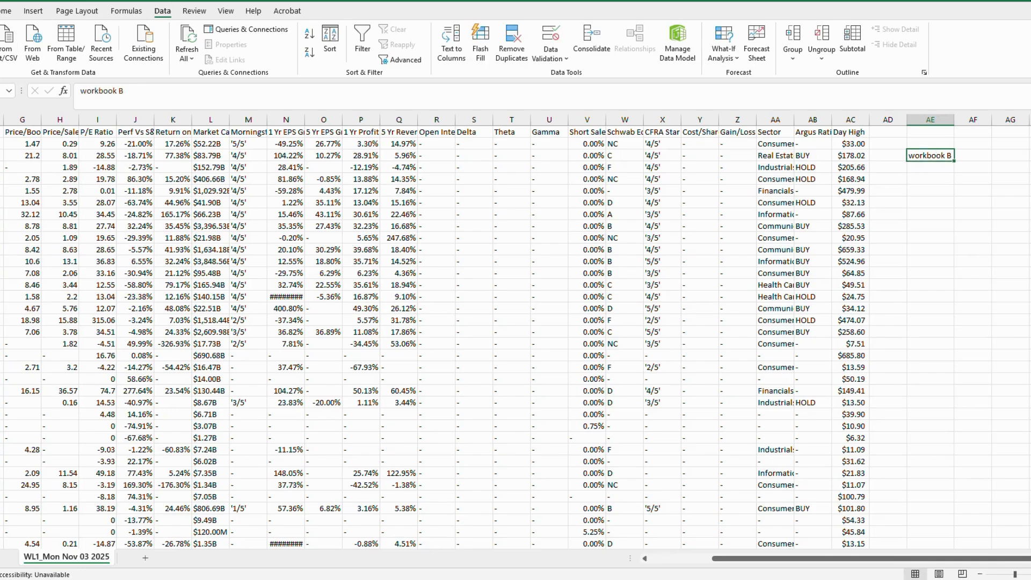
{"action": "left_click", "coordinate": [6, 10]}
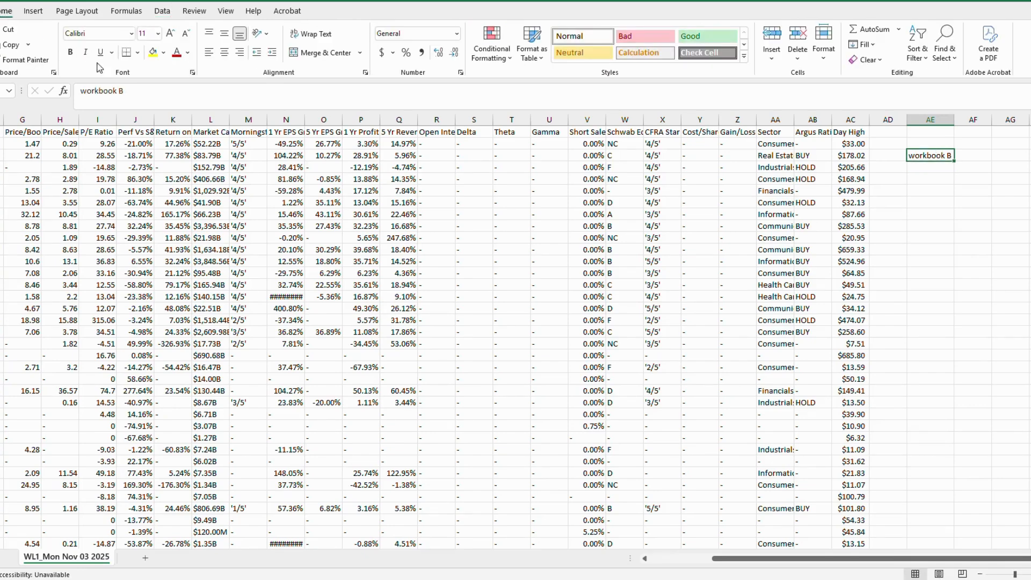
{"action": "left_click", "coordinate": [71, 53]}
{"action": "left_click", "coordinate": [178, 53]}
Examine the Open and Symbol columns and the first Open price, and return to the watchlist-my-watchlist-intraday workbook.
{"action": "left_click_drag", "start_coordinate": [872, 560], "coordinate": [794, 564]}
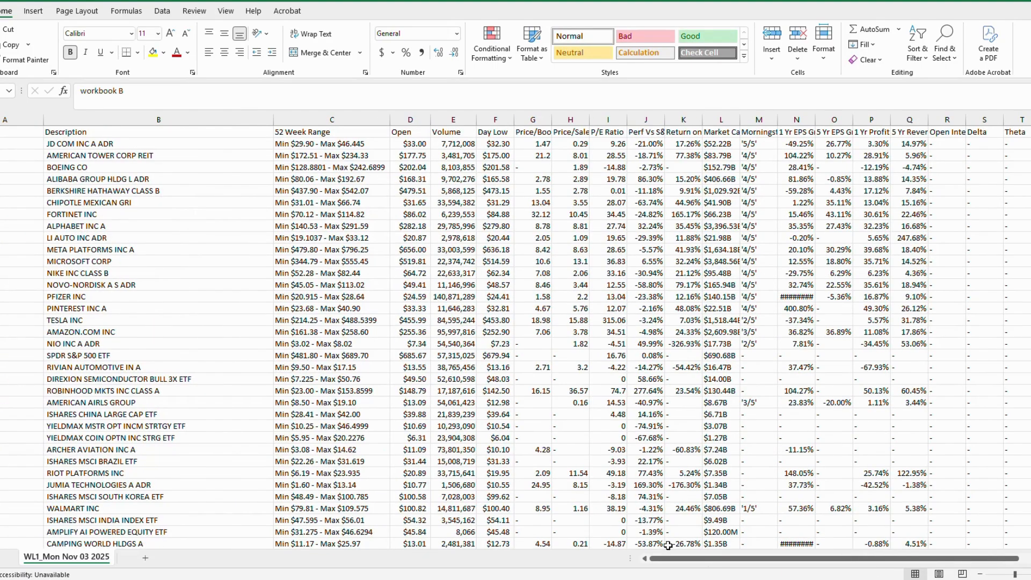
{"action": "left_click", "coordinate": [411, 120]}
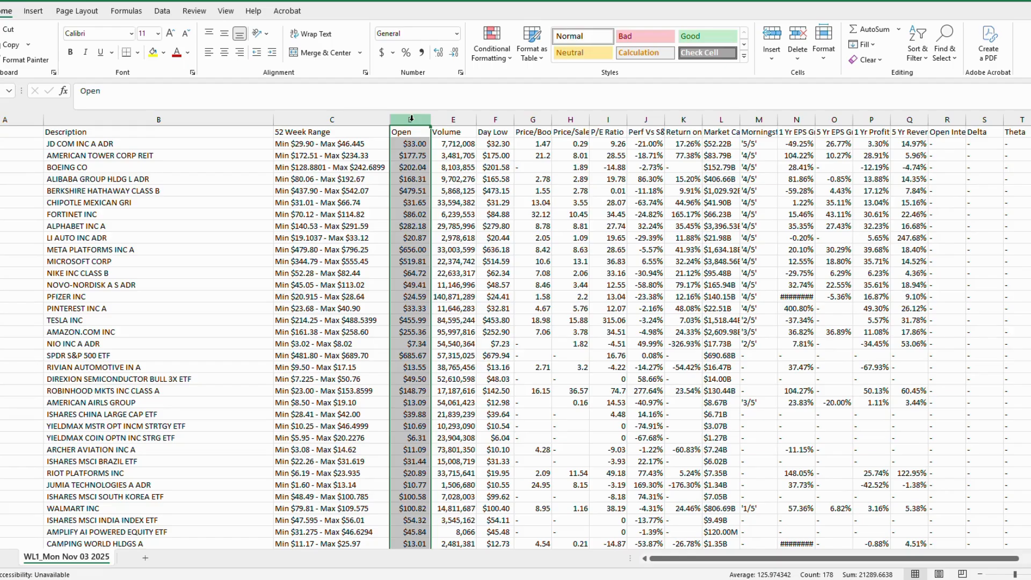
{"action": "left_click", "coordinate": [22, 119]}
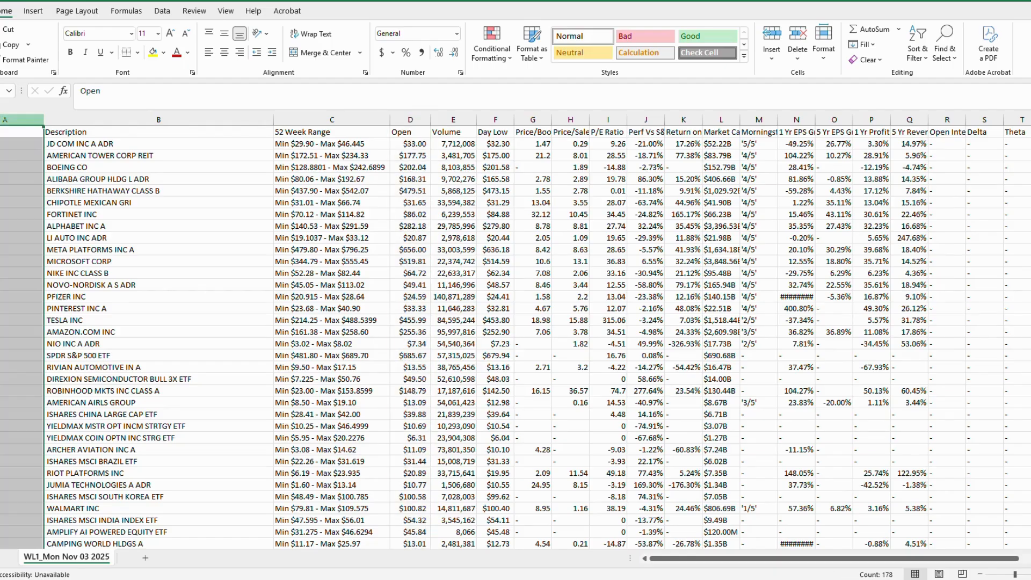
{"action": "left_click", "coordinate": [411, 120]}
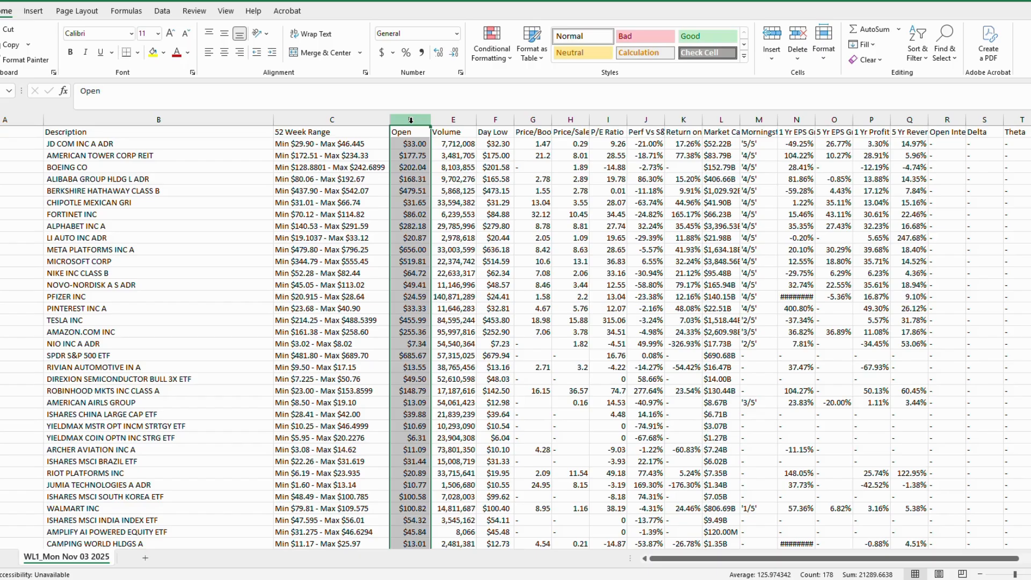
{"action": "left_click", "coordinate": [412, 145]}
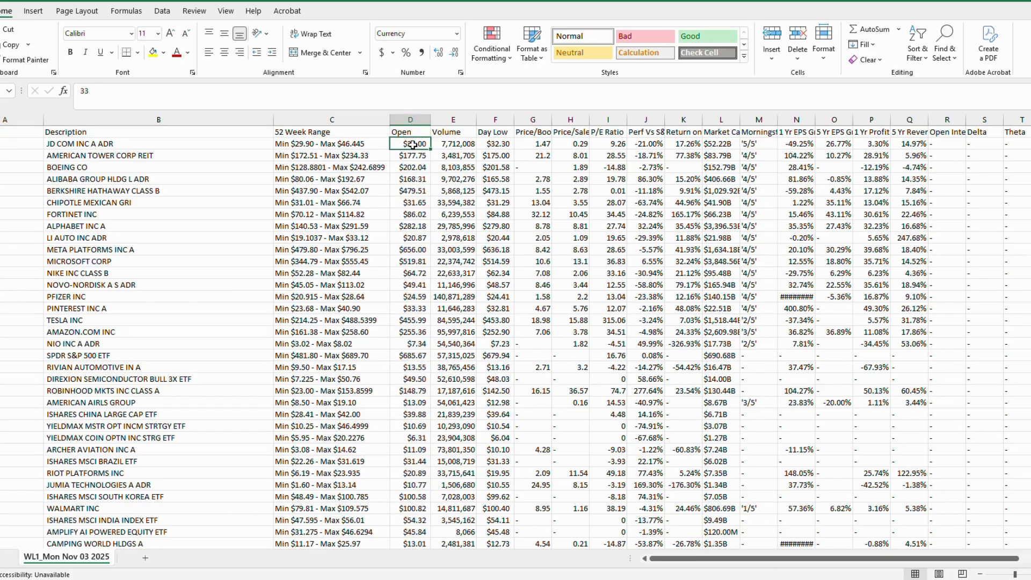
{"action": "left_click", "coordinate": [21, 120]}
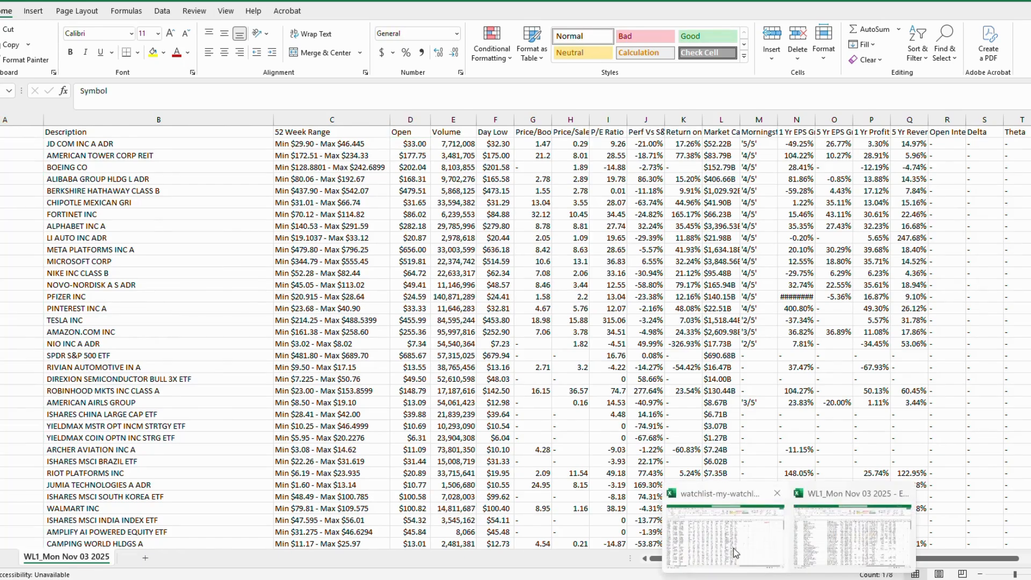
{"action": "left_click", "coordinate": [714, 518]}
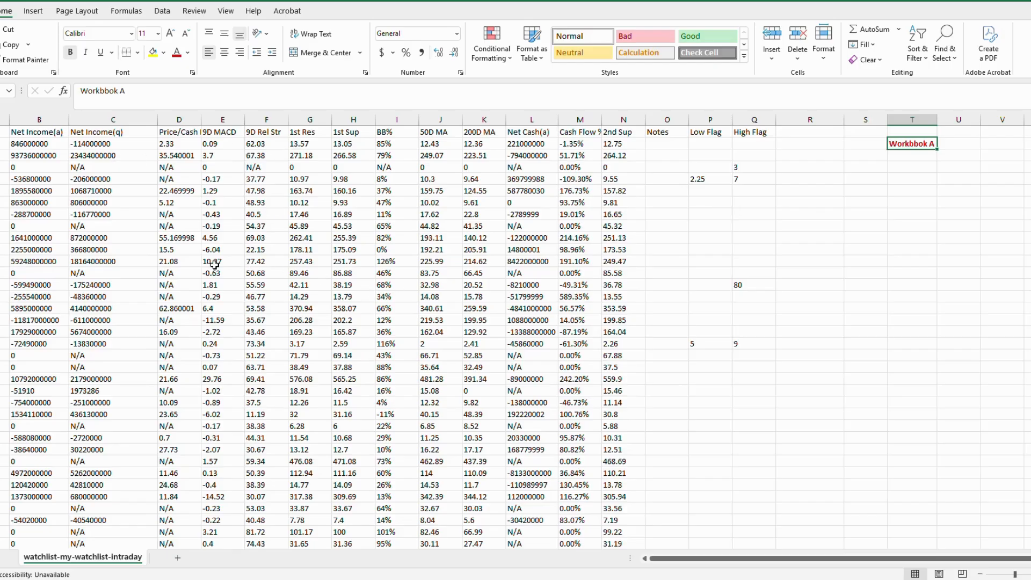
Compare the Symbol columns of the watchlist-my-watchlist-intraday and WL1_Mon Nov 03 2025 workbooks, the shared field for matching.
{"action": "left_click", "coordinate": [5, 190]}
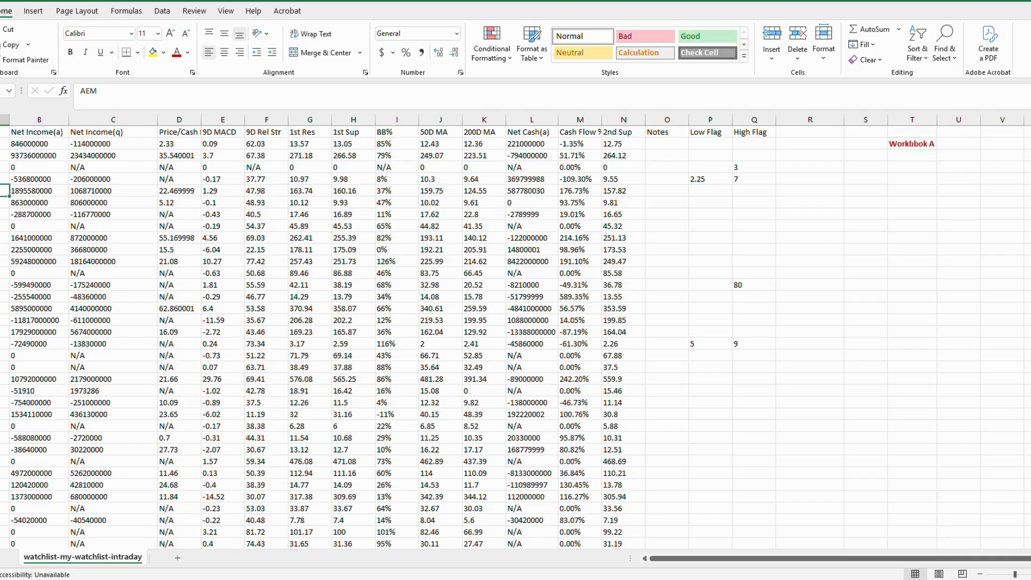
{"action": "left_click", "coordinate": [919, 145]}
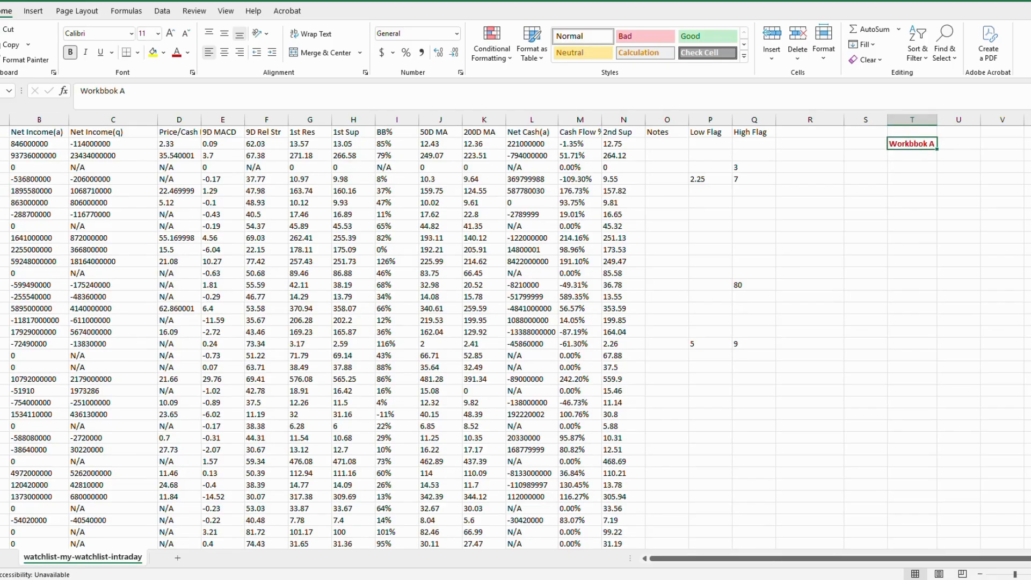
{"action": "left_click", "coordinate": [847, 543]}
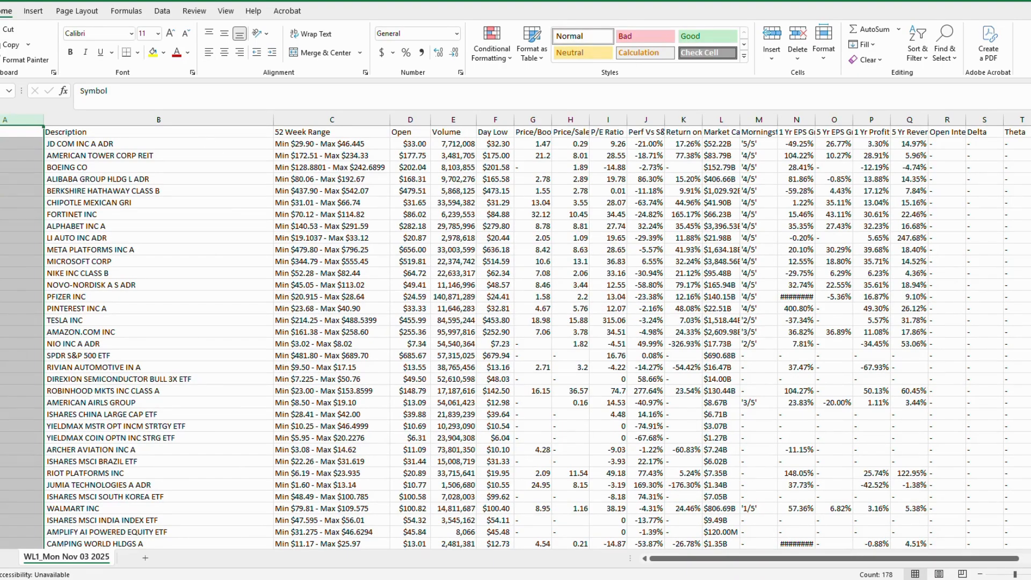
{"action": "left_click", "coordinate": [698, 526]}
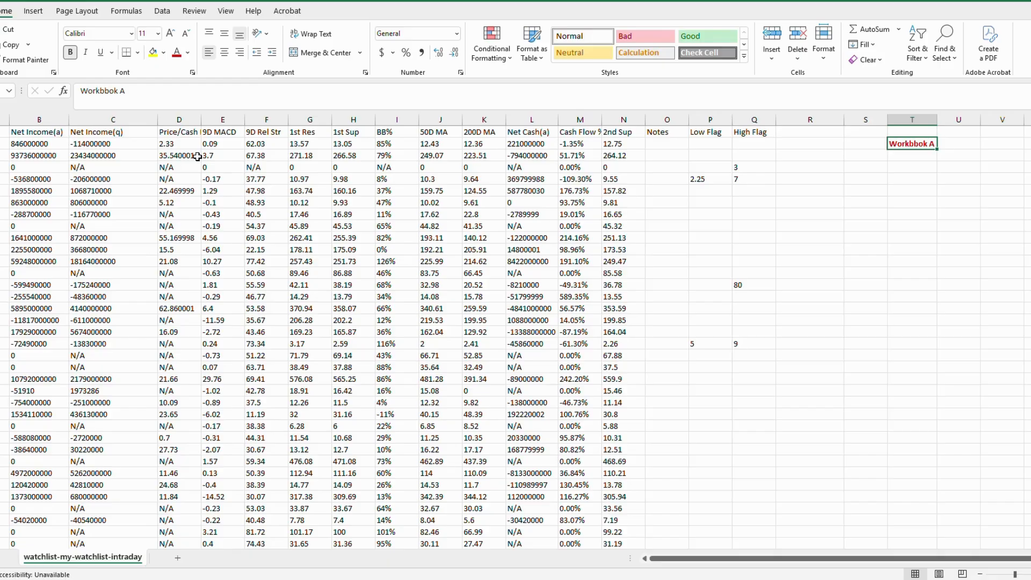
{"action": "left_click", "coordinate": [5, 119]}
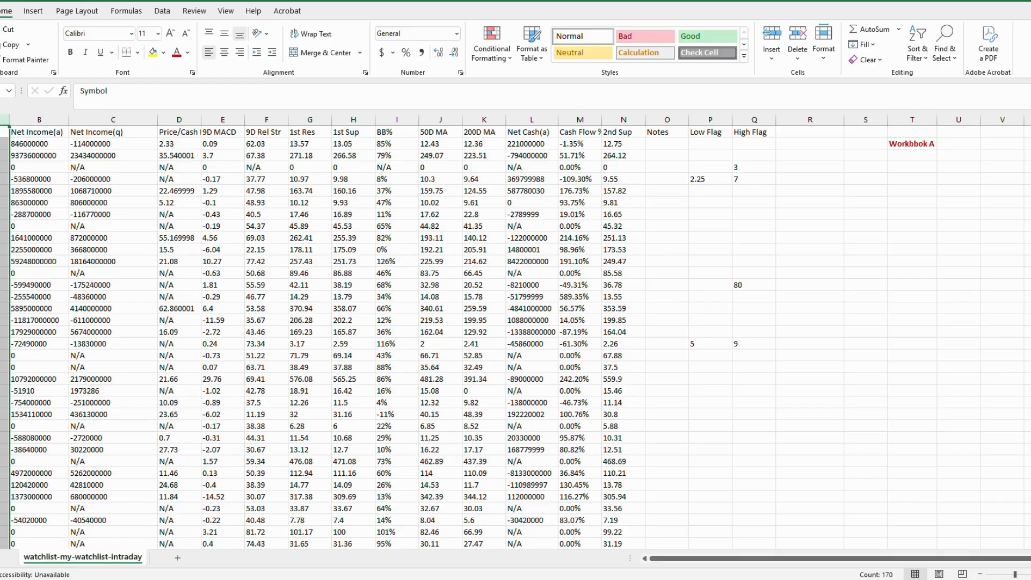
In the WL1_Mon Nov 03 2025 workbook, extend the header in cell B1 to "Description(WORKBOOK B)".
{"action": "left_click", "coordinate": [858, 544]}
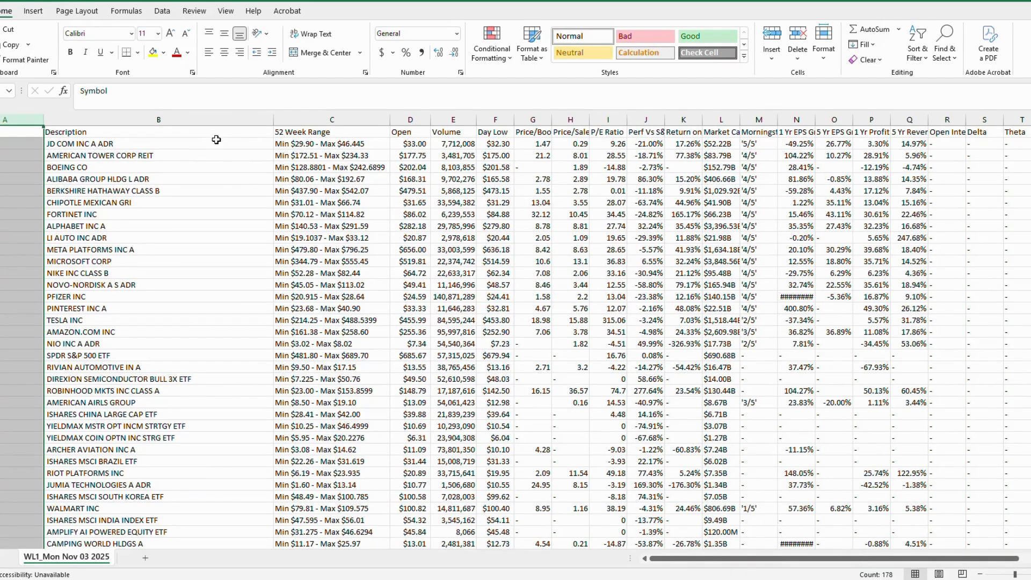
{"action": "left_click", "coordinate": [169, 129]}
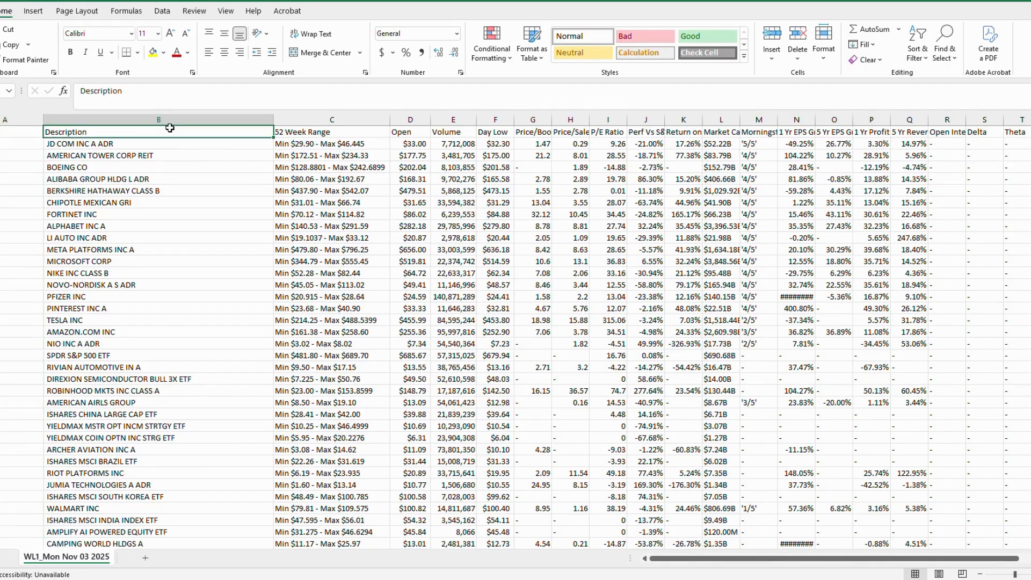
{"action": "double_click", "coordinate": [170, 129]}
{"action": "type", "text": "(W"}
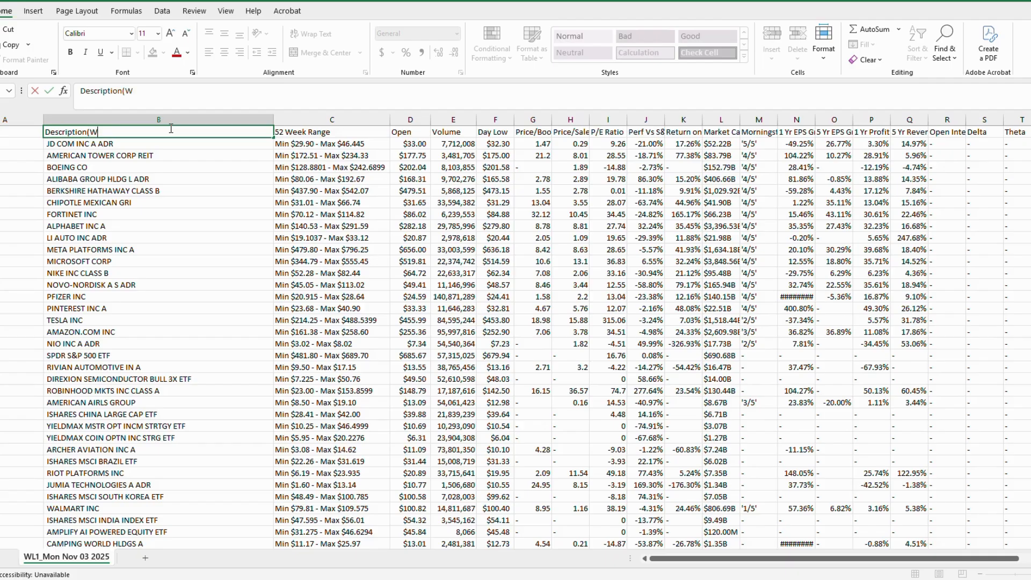
{"action": "type", "text": "ORKBOOK B)"}
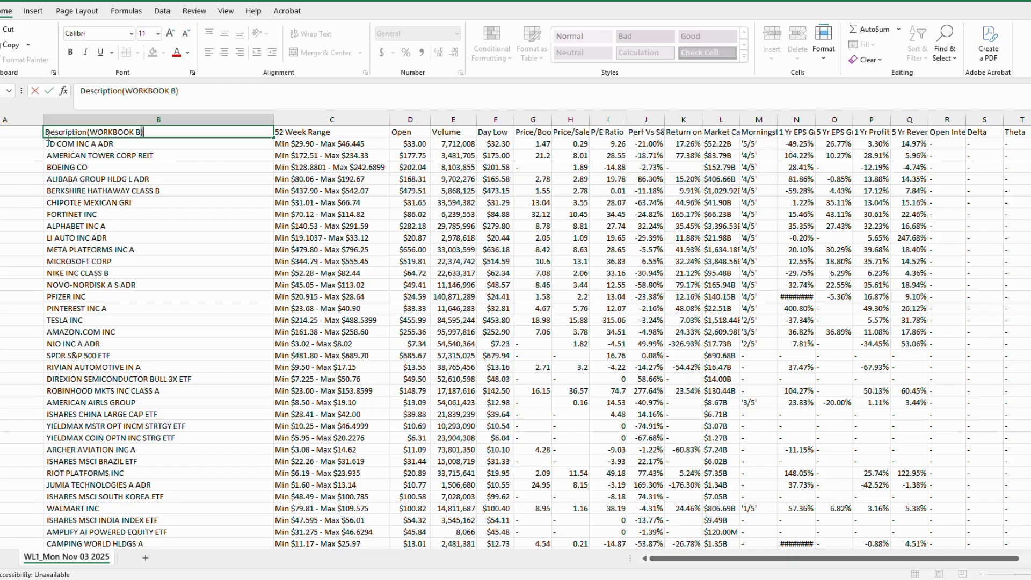
Format the whole header text in cell B1 as bold and red.
{"action": "left_click_drag", "start_coordinate": [48, 137], "coordinate": [156, 142]}
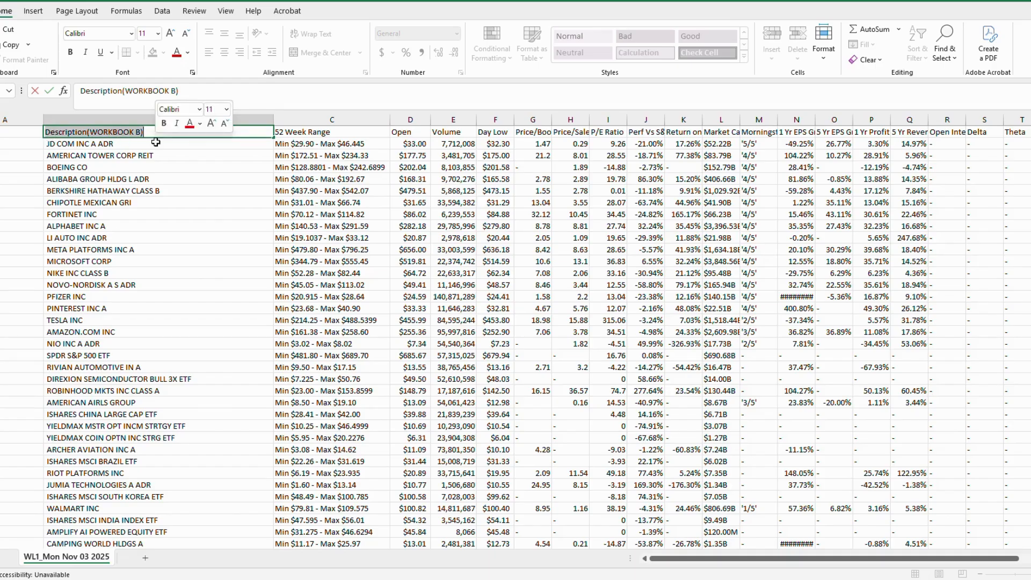
{"action": "left_click", "coordinate": [75, 53]}
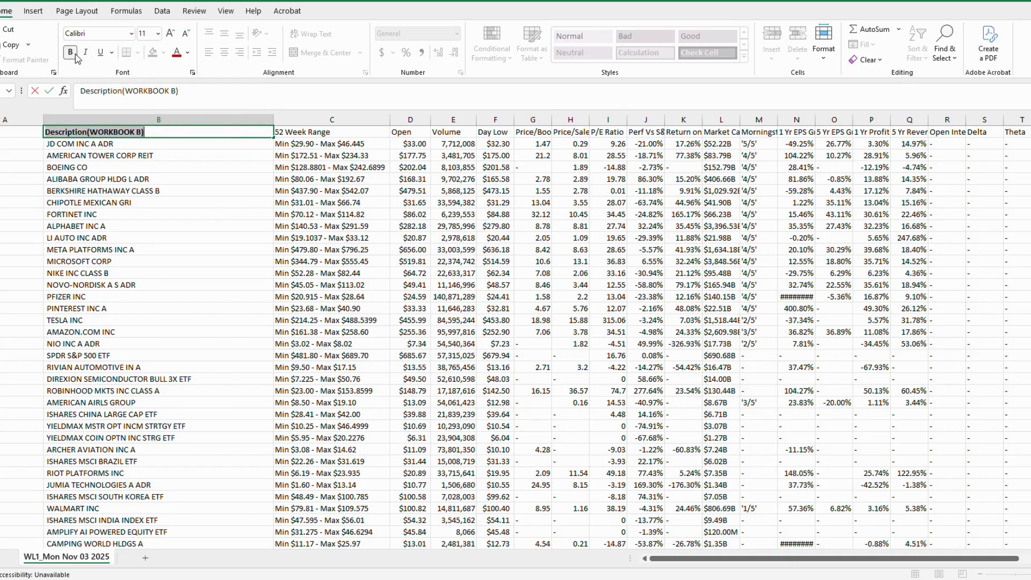
{"action": "left_click", "coordinate": [175, 55]}
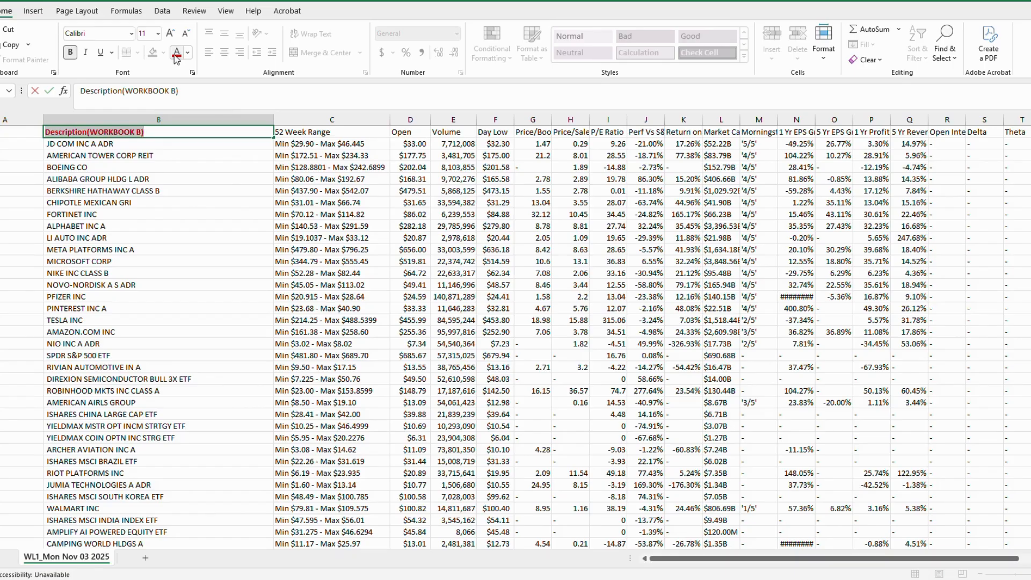
{"action": "left_click", "coordinate": [251, 282]}
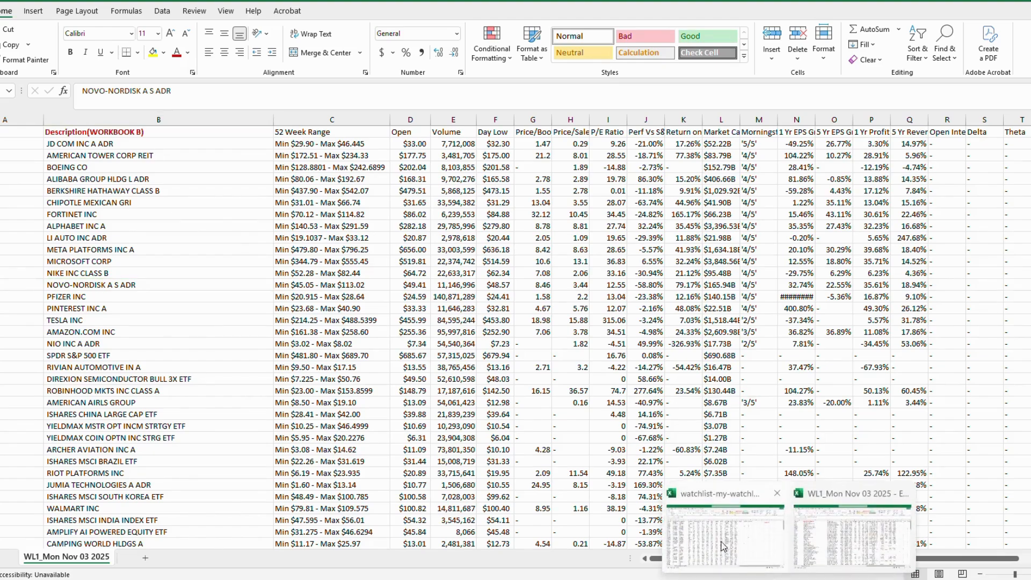
In the watchlist-my-watchlist-intraday workbook, insert an empty column before the Net Income(a) column.
{"action": "left_click", "coordinate": [719, 529]}
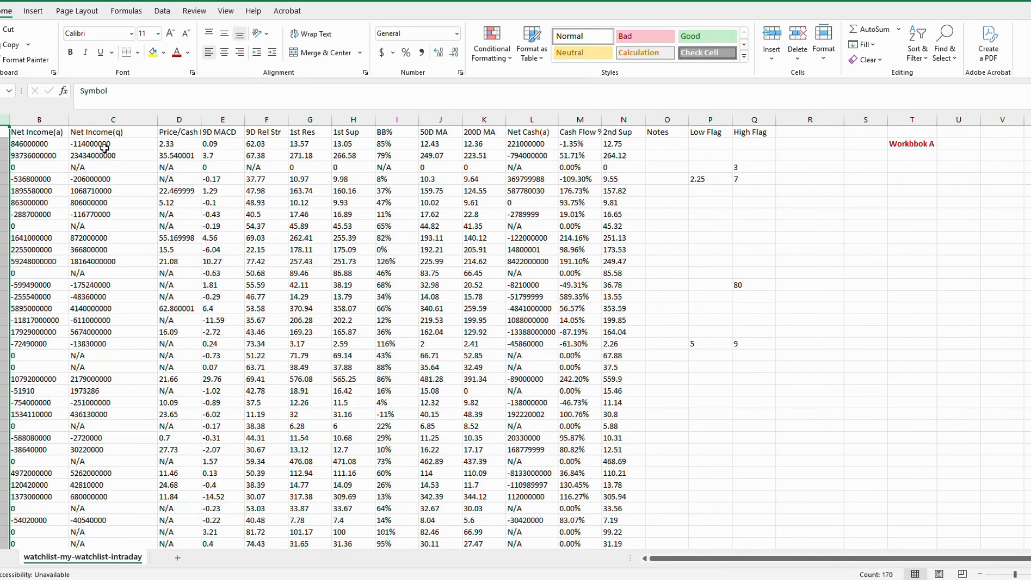
{"action": "left_click", "coordinate": [32, 120]}
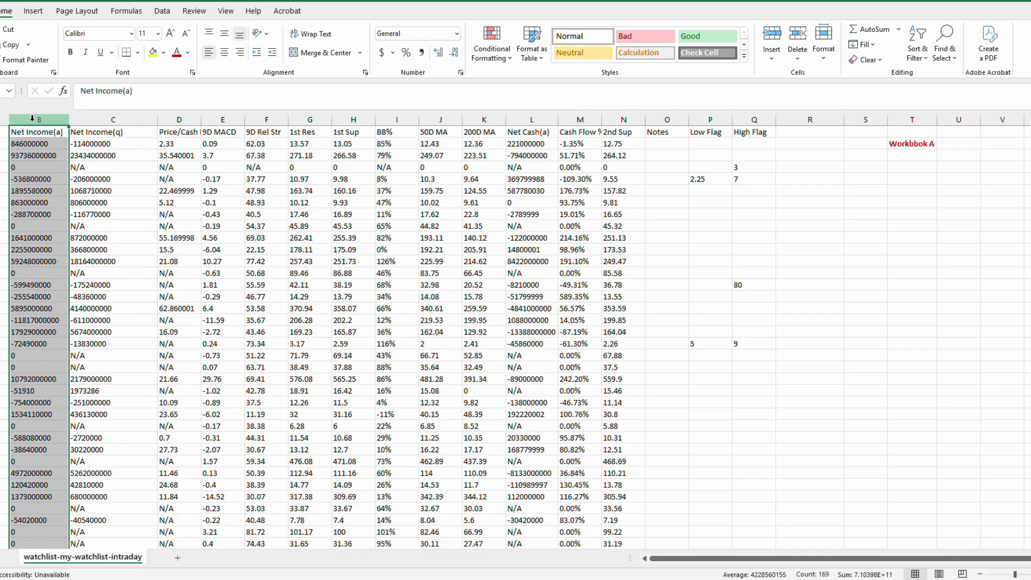
{"action": "right_click", "coordinate": [33, 120]}
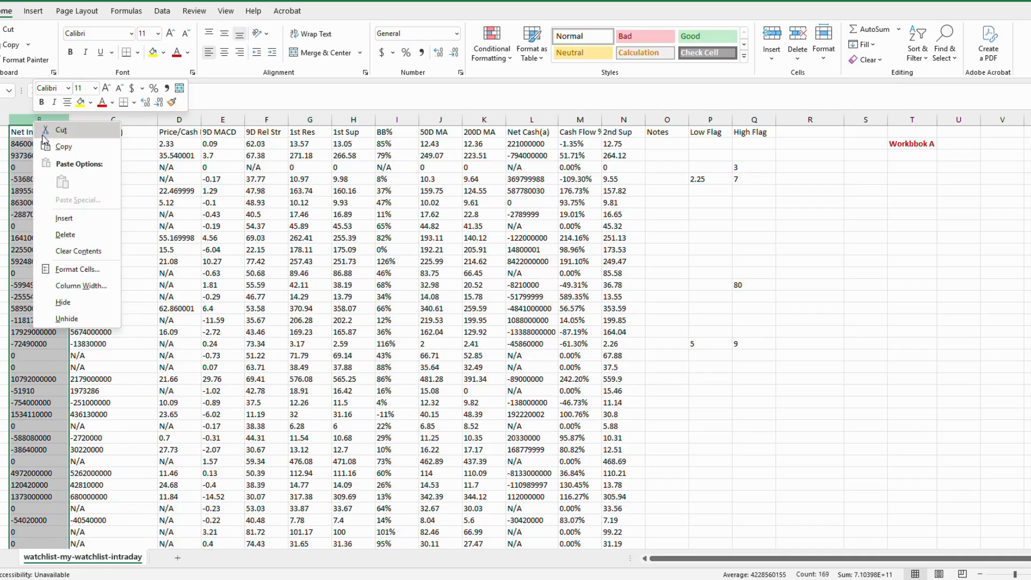
{"action": "left_click", "coordinate": [64, 220]}
Enter the header "OPEN PRICES" in cell B1 and autofit the width of column B.
{"action": "left_click", "coordinate": [27, 131]}
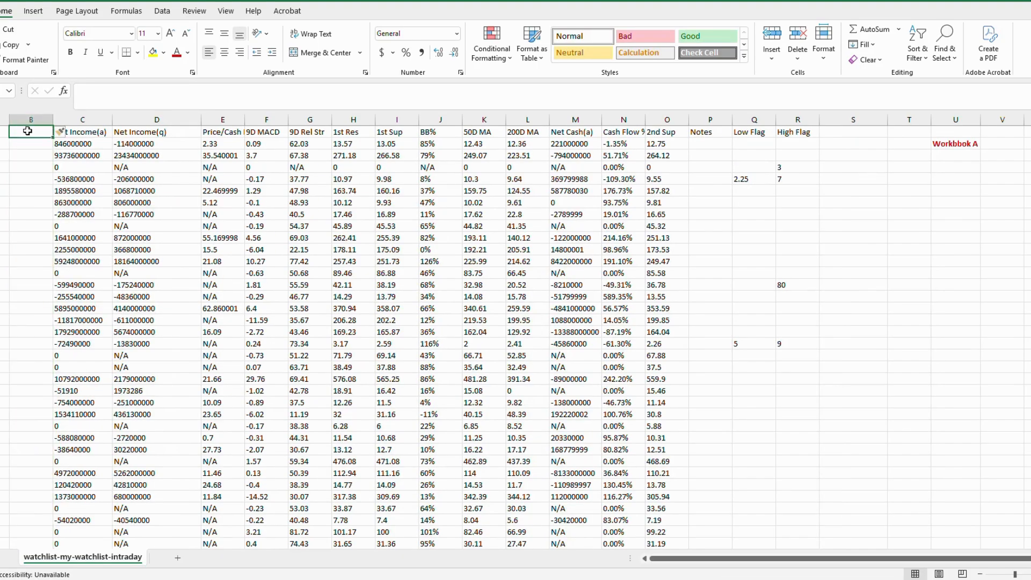
{"action": "double_click", "coordinate": [28, 131]}
{"action": "type", "text": "OPEN PRICES"}
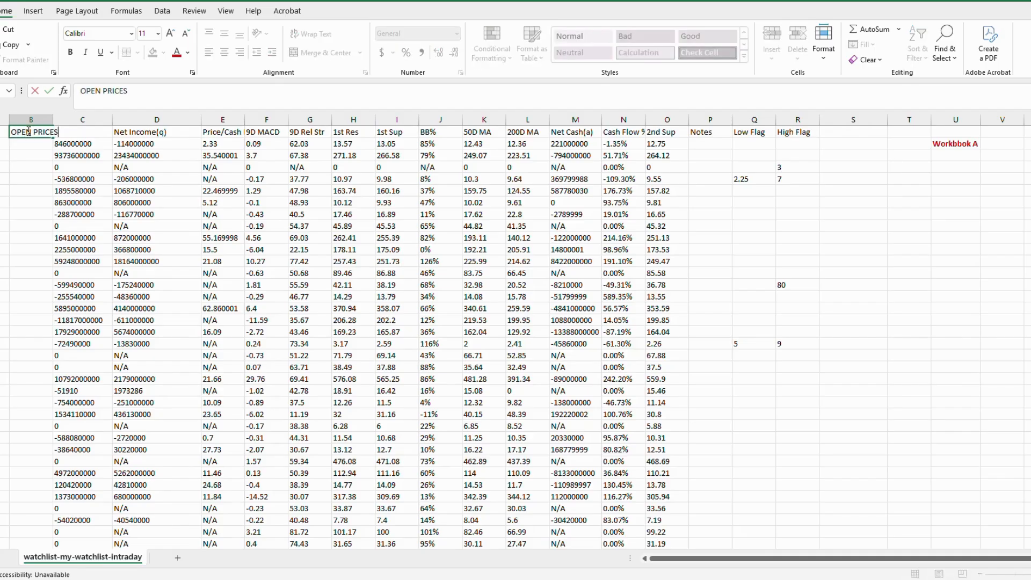
{"action": "left_click", "coordinate": [31, 119]}
{"action": "double_click", "coordinate": [53, 119]}
Insert the VLOOKUP function in cell B2 with A2 as the lookup value.
{"action": "left_click", "coordinate": [31, 145]}
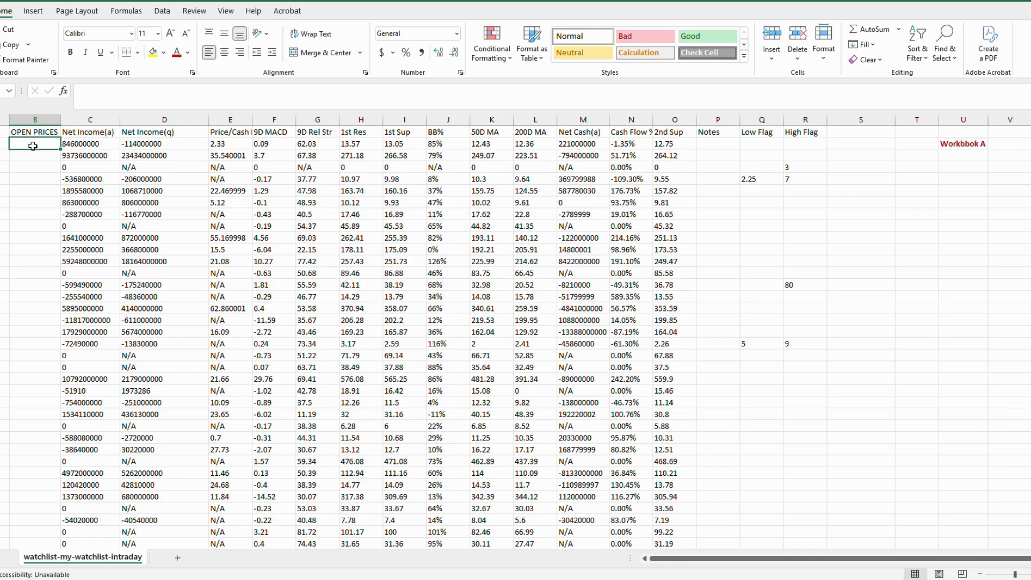
{"action": "left_click", "coordinate": [64, 91]}
{"action": "left_click_drag", "start_coordinate": [548, 311], "coordinate": [508, 163]}
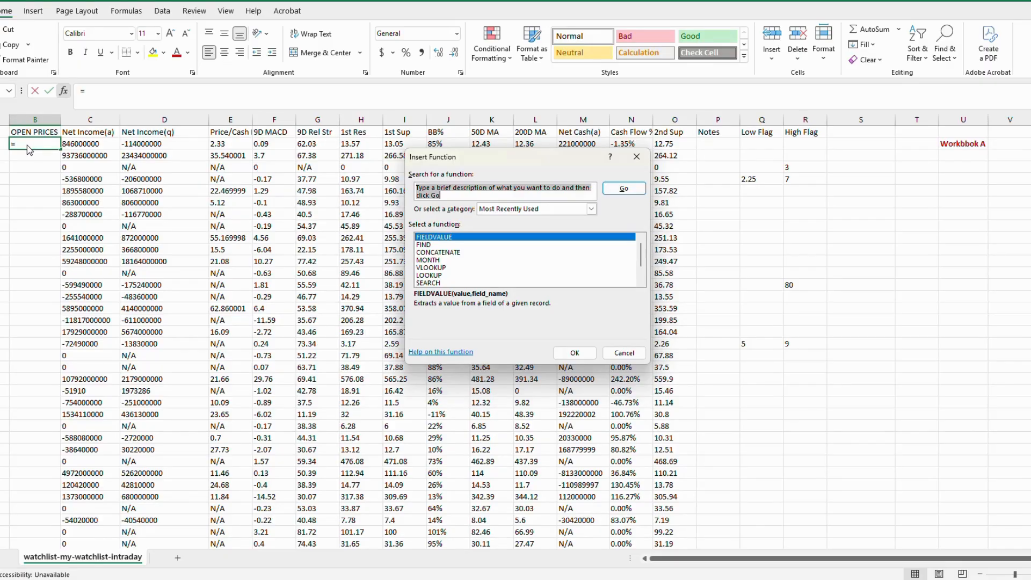
{"action": "double_click", "coordinate": [435, 268]}
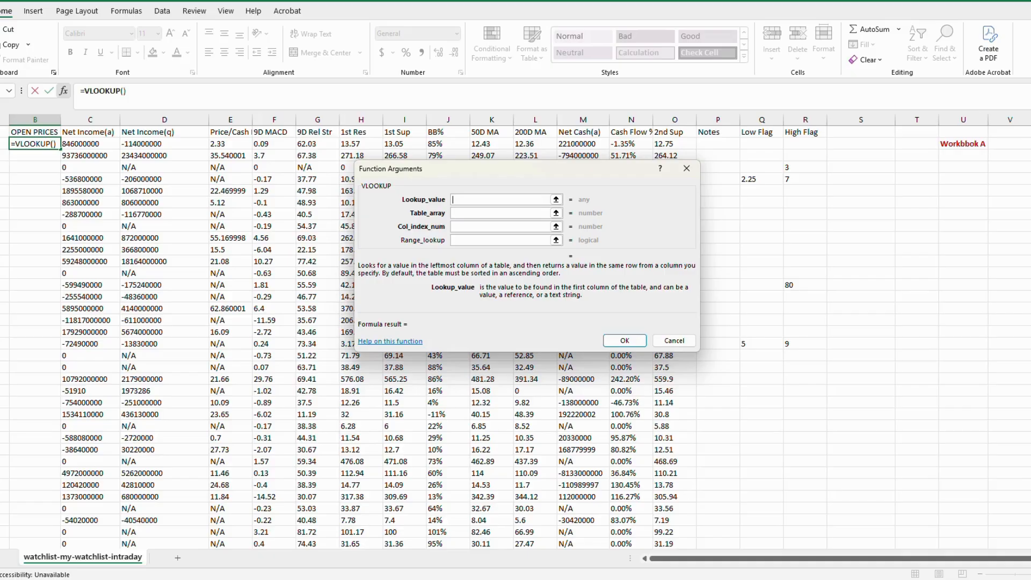
{"action": "type", "text": "A2"}
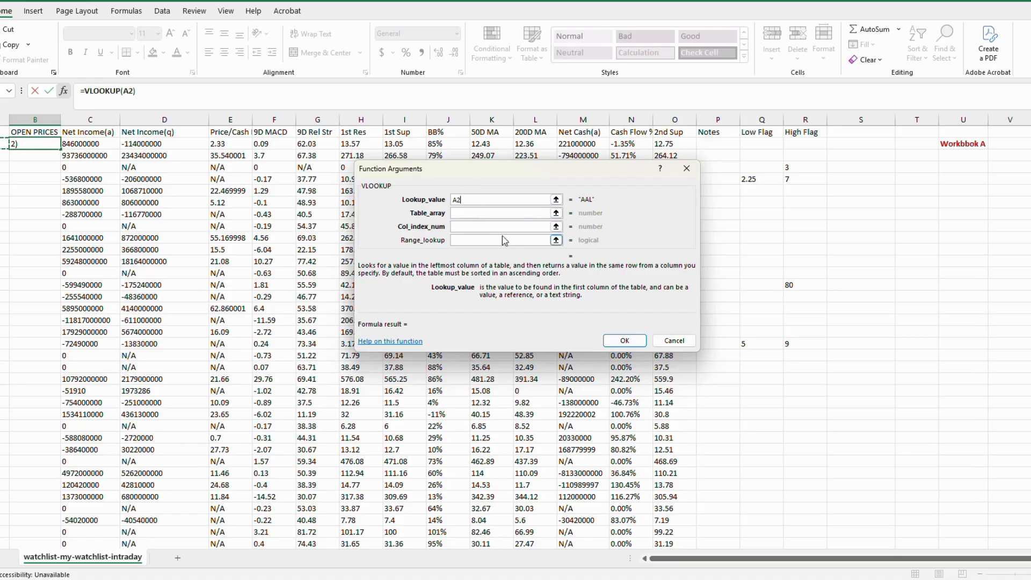
Set the VLOOKUP table array to columns A through D of the WL1_Mon Nov 03 2025 workbook.
{"action": "left_click", "coordinate": [471, 213]}
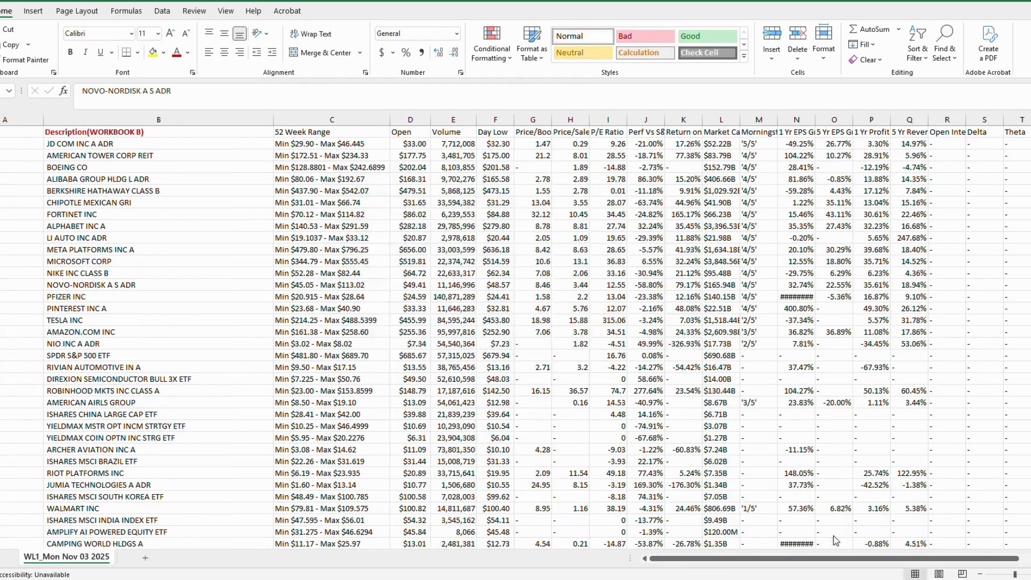
{"action": "left_click", "coordinate": [833, 534]}
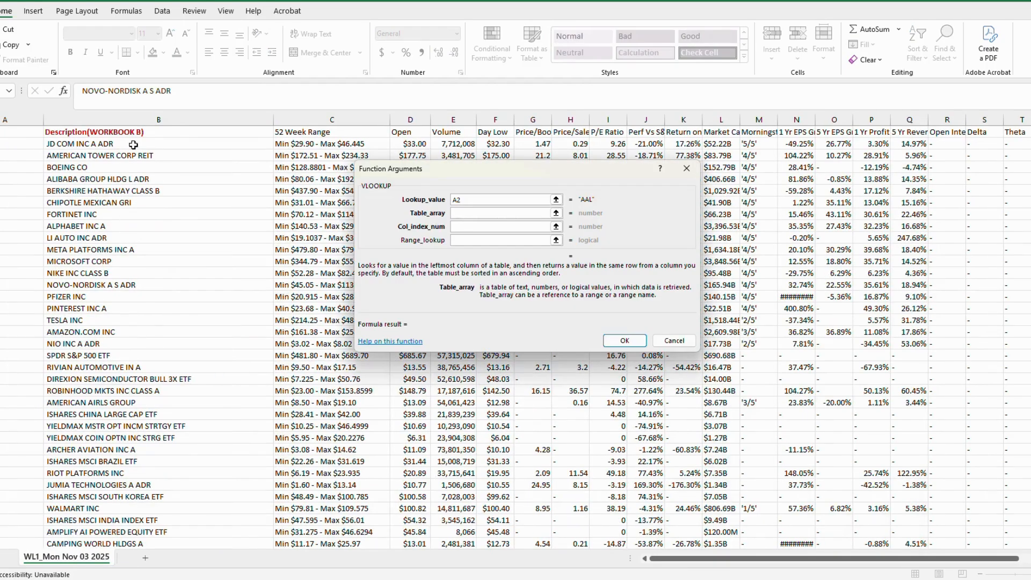
{"action": "left_click", "coordinate": [6, 118]}
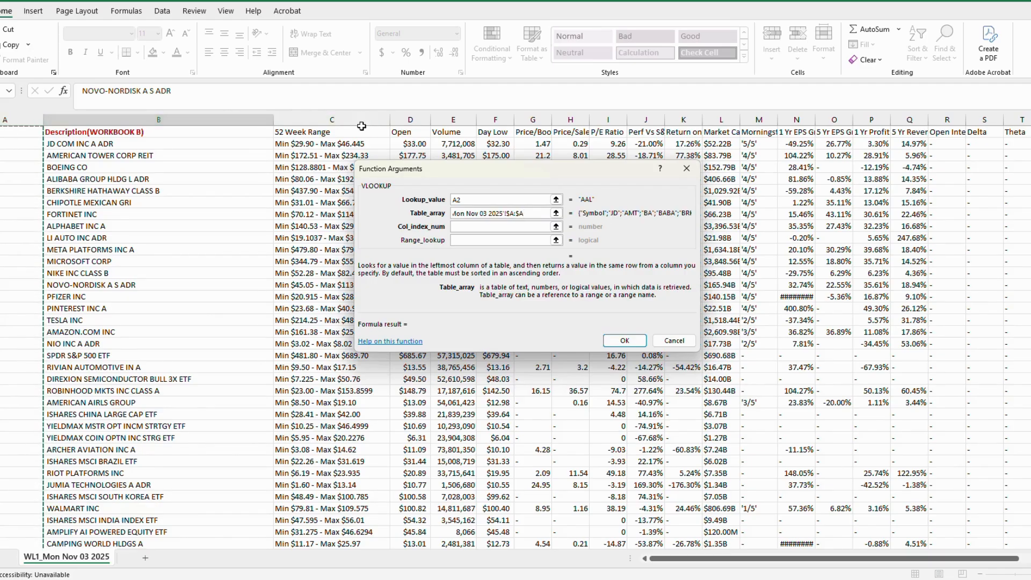
{"action": "left_click", "coordinate": [410, 119], "text": "shift"}
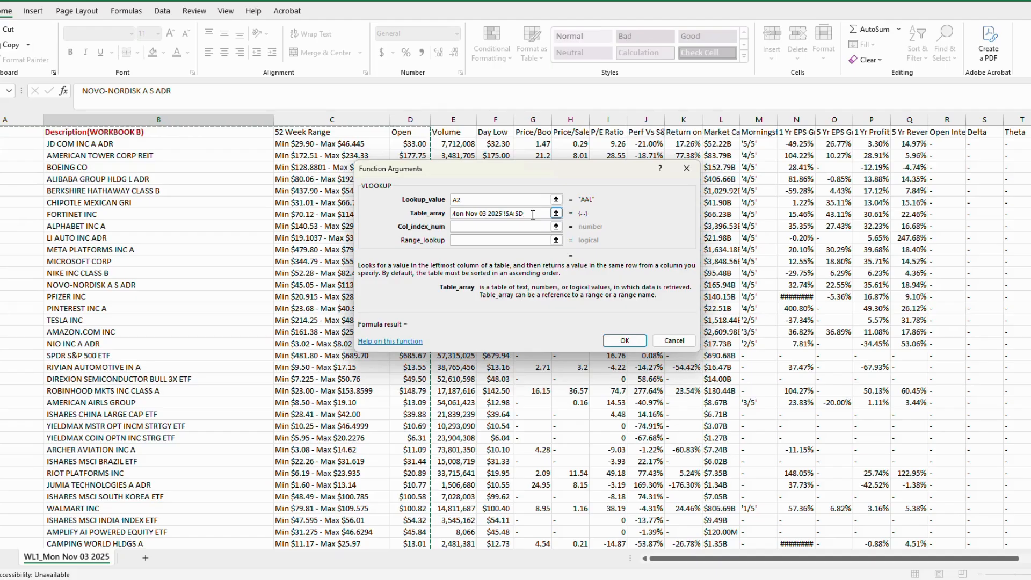
Examine the full table array reference, including the workbook name, sheet name and column range.
{"action": "key", "text": "Left"}
{"action": "key", "text": "Left"}
{"action": "key", "text": "Left"}
{"action": "key", "text": "Left"}
{"action": "key", "text": "Left"}
{"action": "key", "text": "Left"}
{"action": "key", "text": "Left"}
{"action": "key", "text": "Left"}
{"action": "key", "text": "Left"}
{"action": "key", "text": "Left"}
{"action": "key", "text": "Left"}
{"action": "key", "text": "Left"}
{"action": "key", "text": "Left"}
{"action": "key", "text": "Left"}
{"action": "key", "text": "Left"}
{"action": "key", "text": "Left"}
{"action": "key", "text": "Left"}
{"action": "key", "text": "Left"}
{"action": "key", "text": "Left"}
{"action": "key", "text": "Left"}
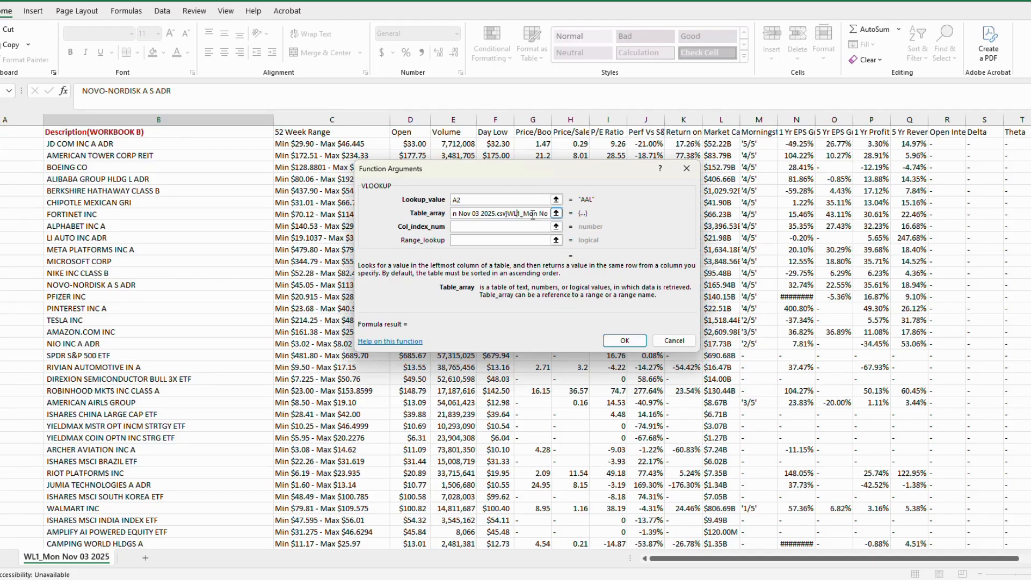
{"action": "key", "text": "Left"}
{"action": "key", "text": "Left"}
{"action": "key", "text": "Left"}
{"action": "key", "text": "Left"}
{"action": "key", "text": "Left"}
{"action": "key", "text": "Left"}
{"action": "key", "text": "Left"}
{"action": "key", "text": "Left"}
{"action": "key", "text": "Left"}
{"action": "key", "text": "Left"}
{"action": "key", "text": "Right"}
{"action": "key", "text": "Right"}
{"action": "key", "text": "Right"}
{"action": "key", "text": "Right"}
{"action": "key", "text": "Right"}
{"action": "key", "text": "Right"}
{"action": "key", "text": "Right"}
{"action": "key", "text": "Right"}
{"action": "key", "text": "Right"}
{"action": "key", "text": "Right"}
{"action": "key", "text": "Right"}
{"action": "key", "text": "Right"}
{"action": "key", "text": "Right"}
{"action": "key", "text": "Right"}
{"action": "key", "text": "Right"}
{"action": "key", "text": "Right"}
{"action": "key", "text": "Right"}
{"action": "key", "text": "Right"}
{"action": "key", "text": "Right"}
{"action": "key", "text": "Right"}
{"action": "key", "text": "Right"}
{"action": "key", "text": "Right"}
{"action": "key", "text": "Right"}
{"action": "key", "text": "Right"}
{"action": "key", "text": "Right"}
{"action": "key", "text": "Right"}
{"action": "key", "text": "Right"}
{"action": "key", "text": "Right"}
{"action": "key", "text": "Right"}
{"action": "key", "text": "Right"}
Set the VLOOKUP column index to 4 and the range lookup to 0, and complete the formula in cell B2.
{"action": "left_click", "coordinate": [482, 228]}
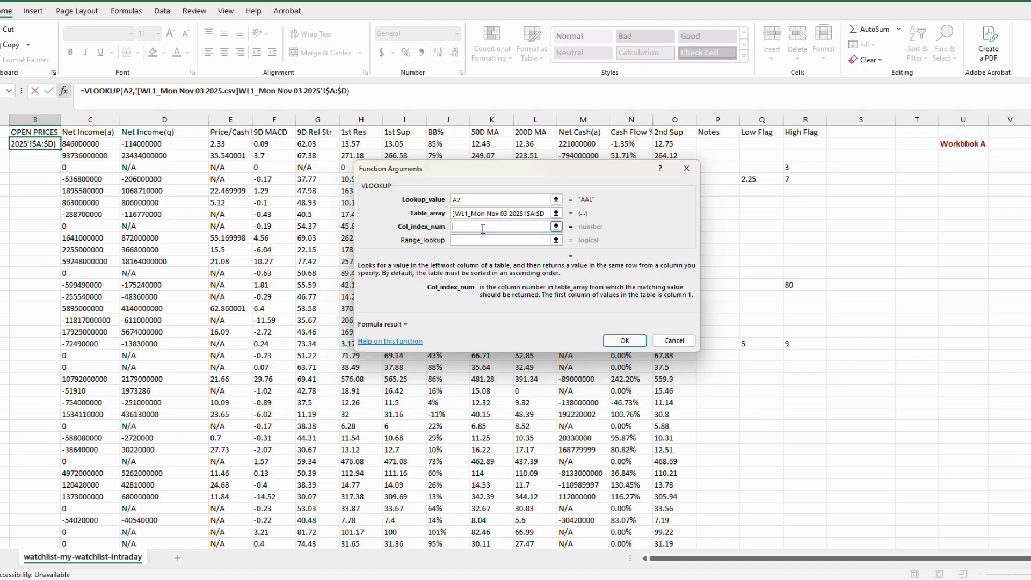
{"action": "type", "text": "4"}
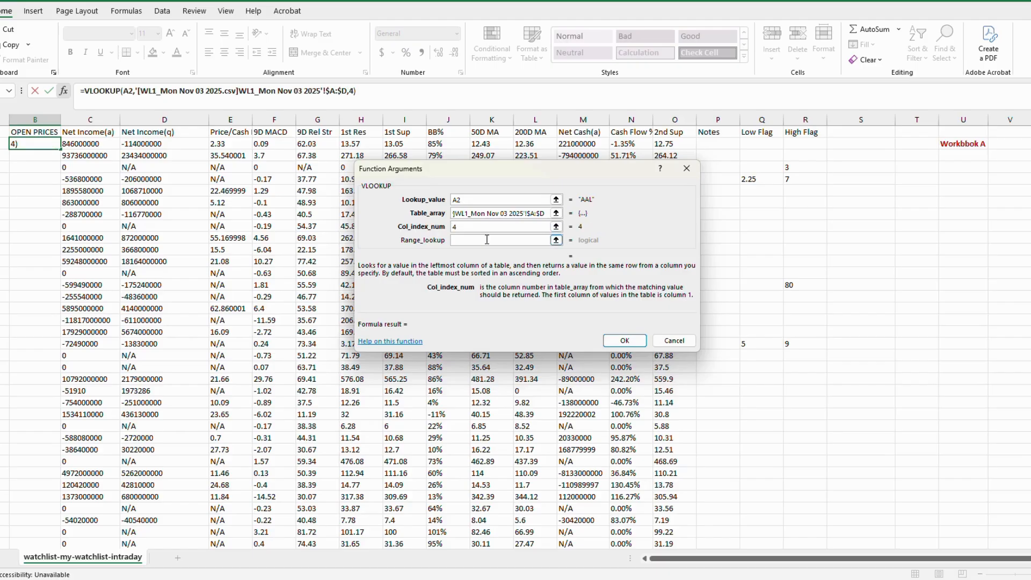
{"action": "left_click", "coordinate": [487, 239]}
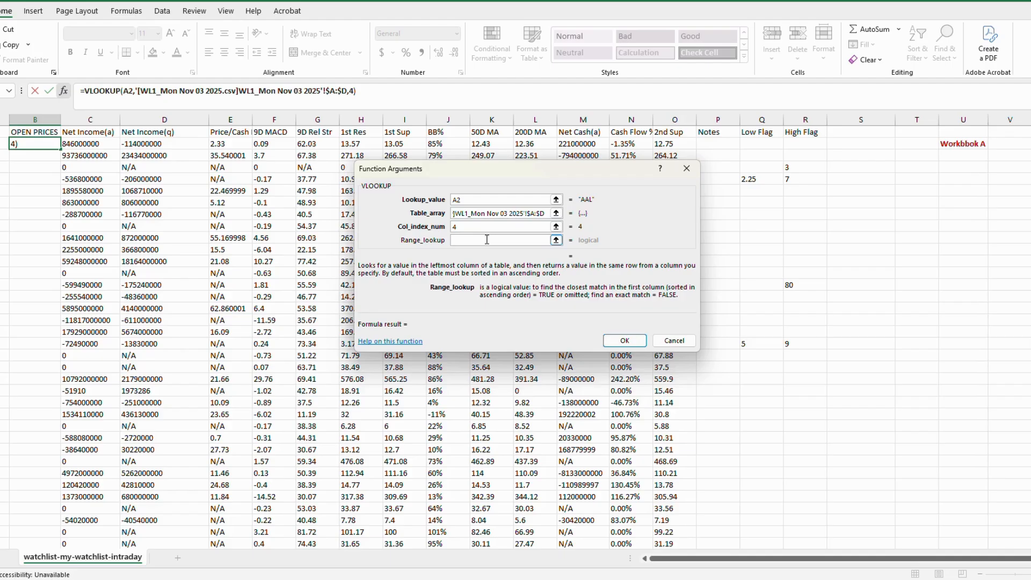
{"action": "type", "text": "0"}
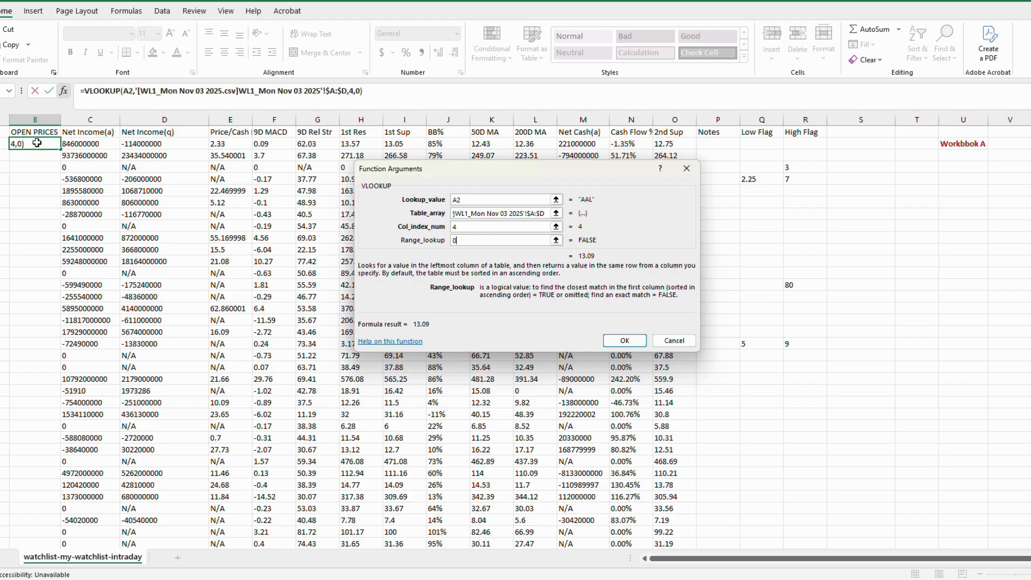
{"action": "left_click", "coordinate": [630, 344]}
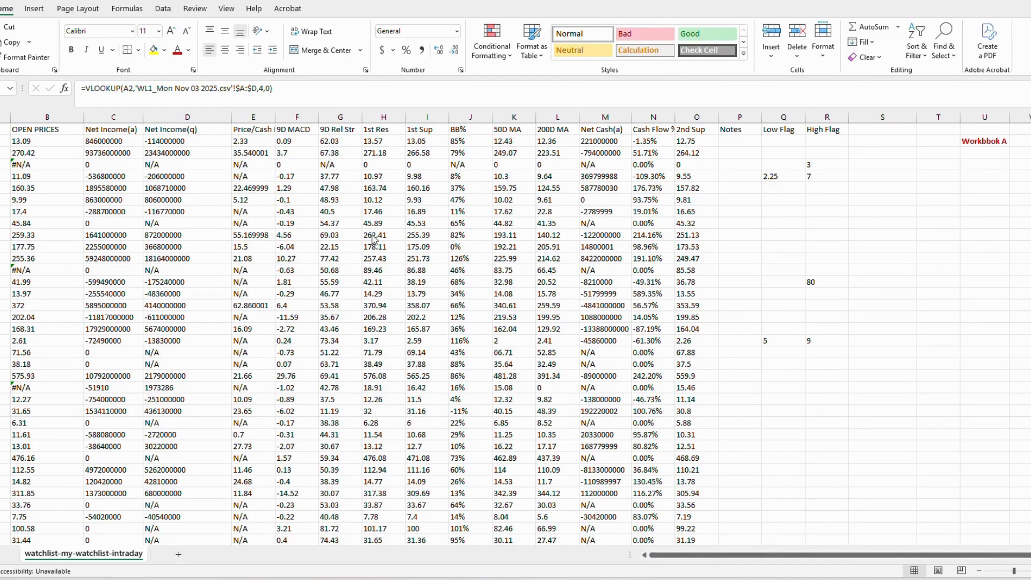
Enter the label "Vlookup" in cell S6.
{"action": "left_click", "coordinate": [893, 187]}
{"action": "type", "text": "VLLOKI"}
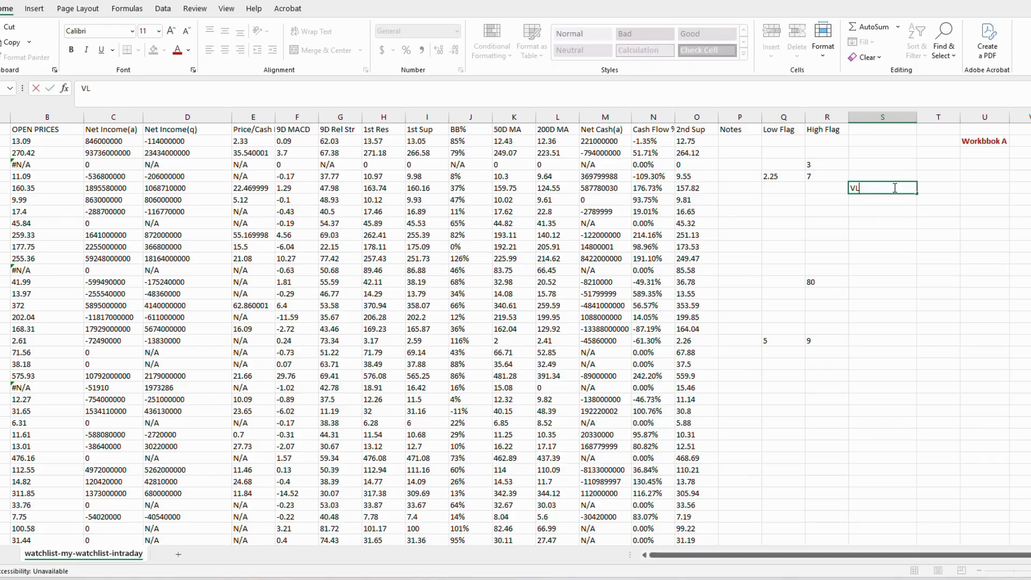
{"action": "key", "text": "BackSpace"}
{"action": "key", "text": "BackSpace"}
{"action": "key", "text": "BackSpace"}
{"action": "key", "text": "BackSpace"}
{"action": "type", "text": "ookup"}
{"action": "left_click", "coordinate": [886, 199]}
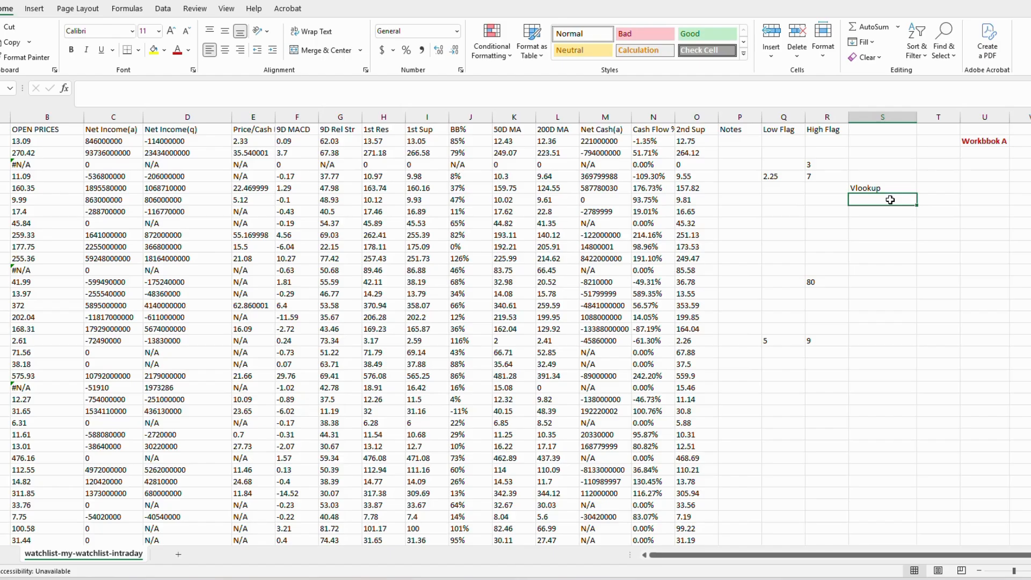
Select the whole OPEN PRICES column to review the lookup results.
{"action": "left_click", "coordinate": [883, 186]}
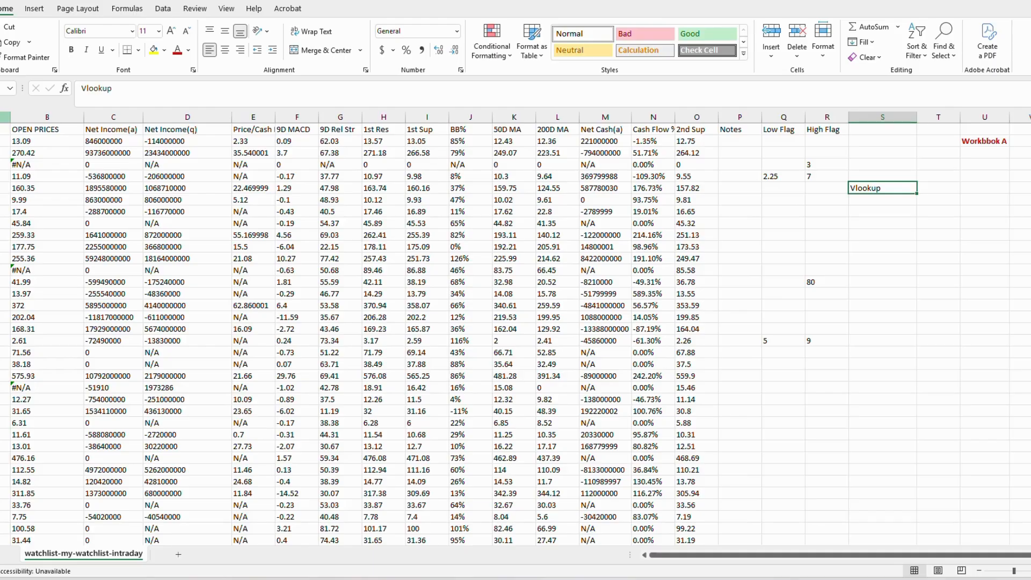
{"action": "left_click", "coordinate": [45, 117]}
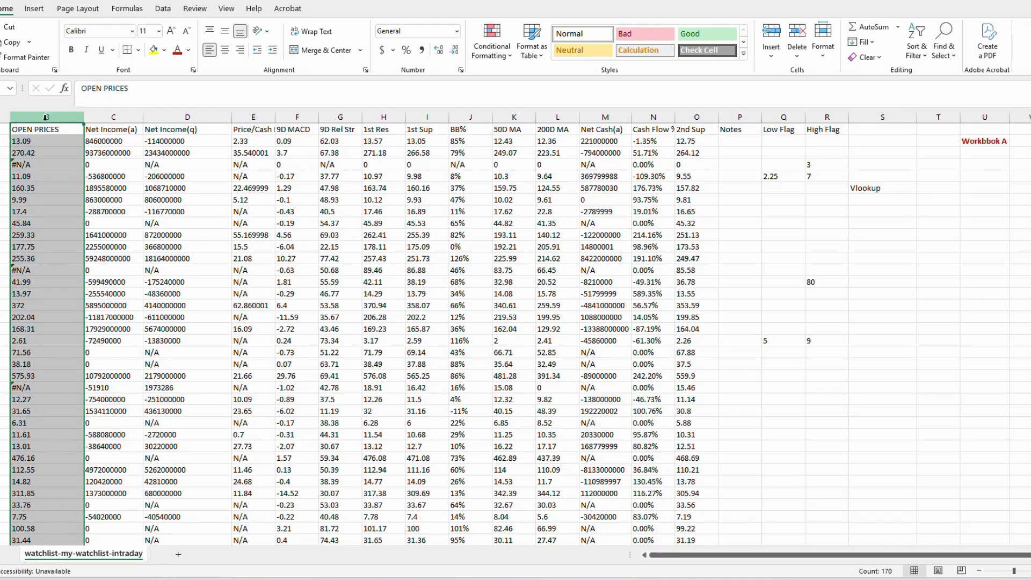